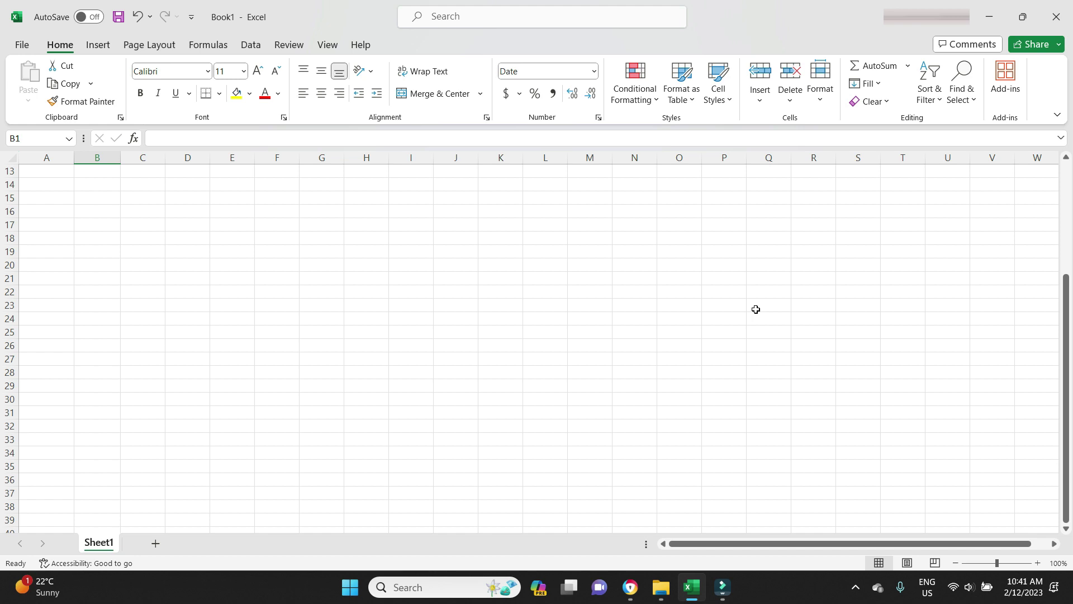
Replace the label in cell A1 with a fresh entry, Equipment Z, and fit column A to the text.
scroll(756, 310, "up", 4)
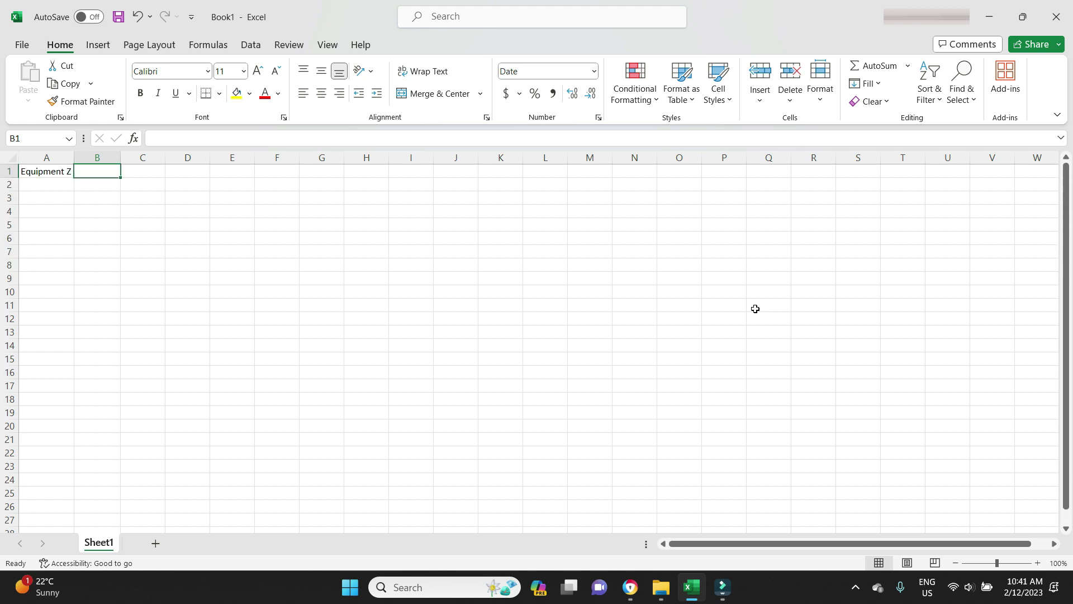
key("ctrl+z")
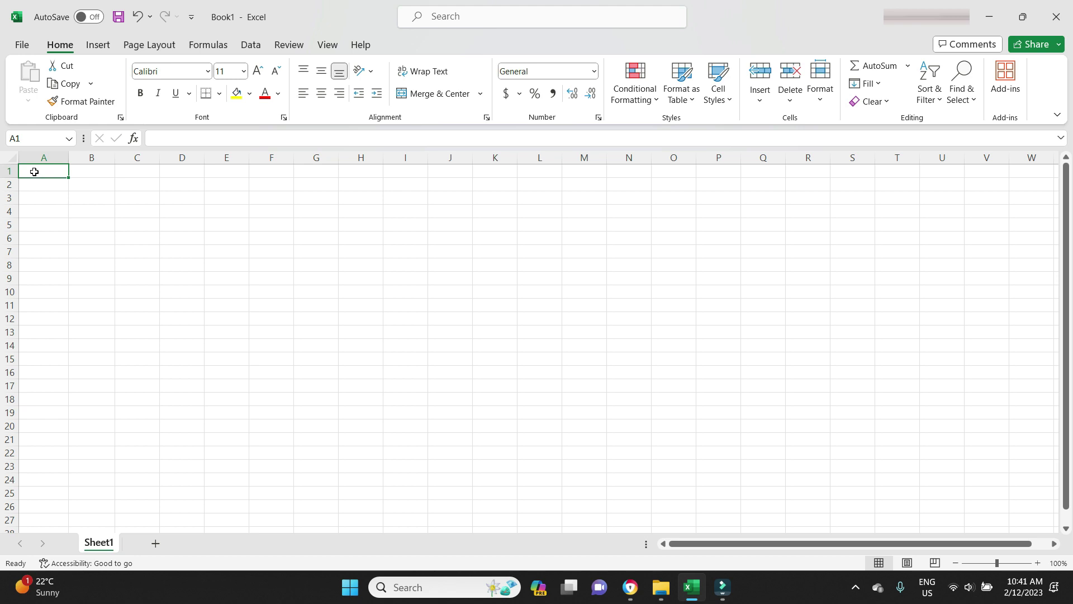
key("F2")
type("Equip")
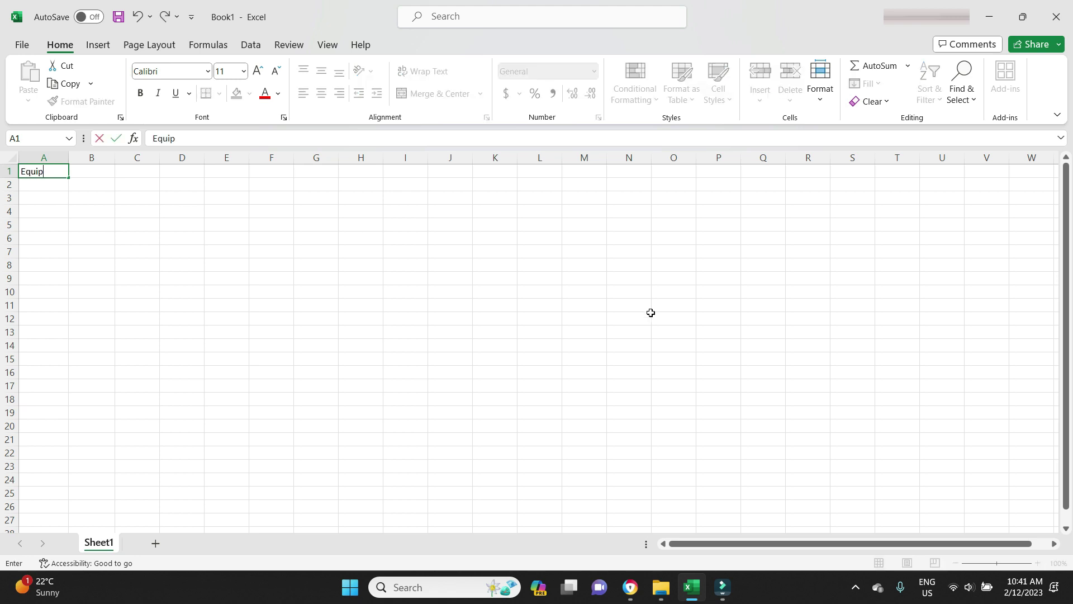
type("ment Z")
key("Tab")
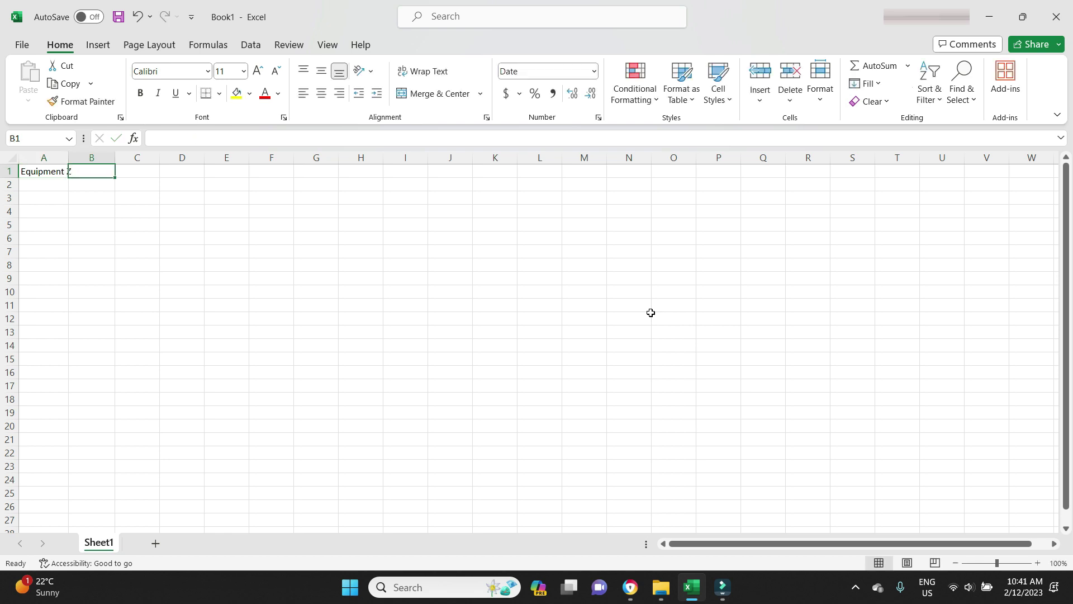
double_click(68, 158)
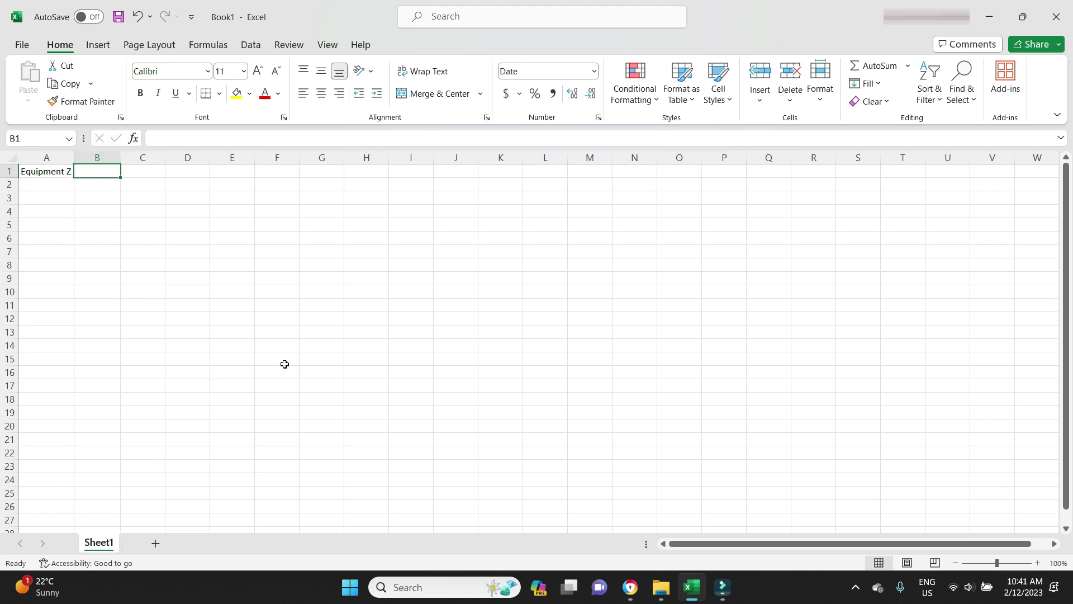
Enter 2500 in cell B1, widen column B slightly and apply the comma number style to the cell.
key("F2")
type("2500")
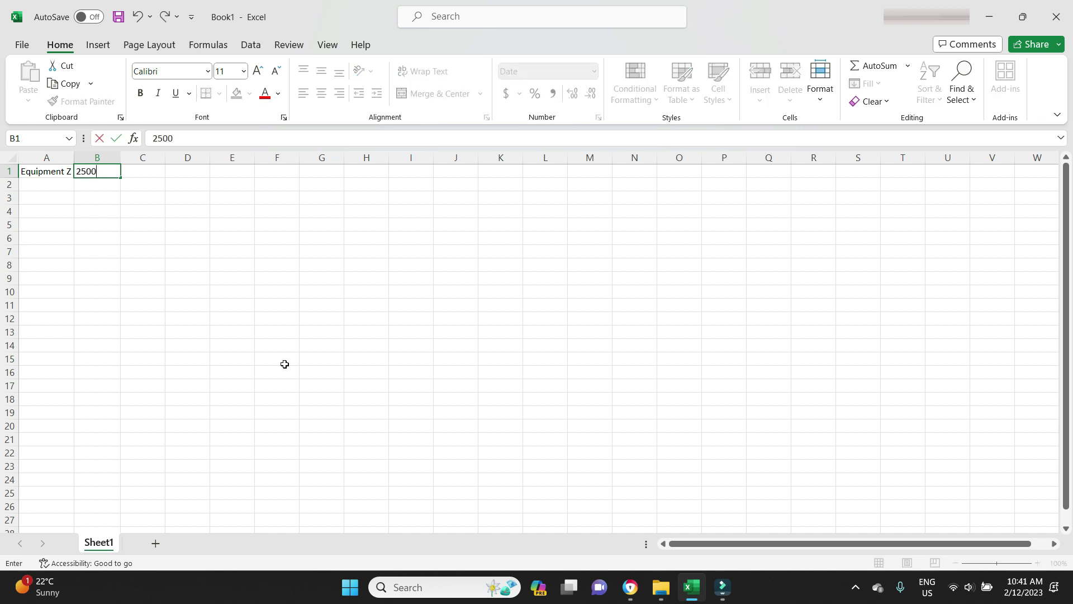
key("Return")
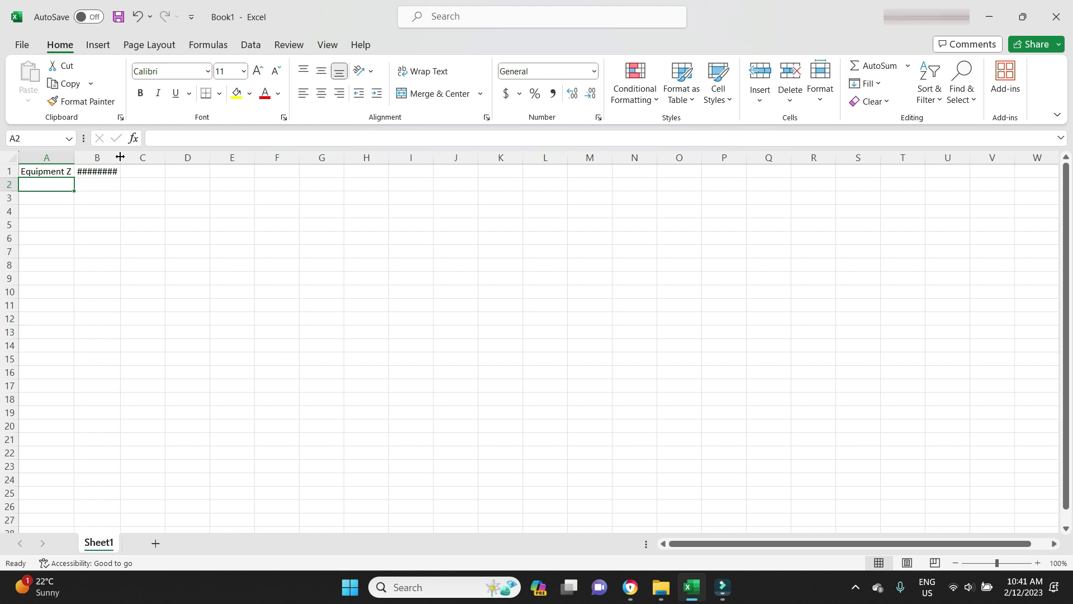
left_click_drag(120, 157, 122, 157)
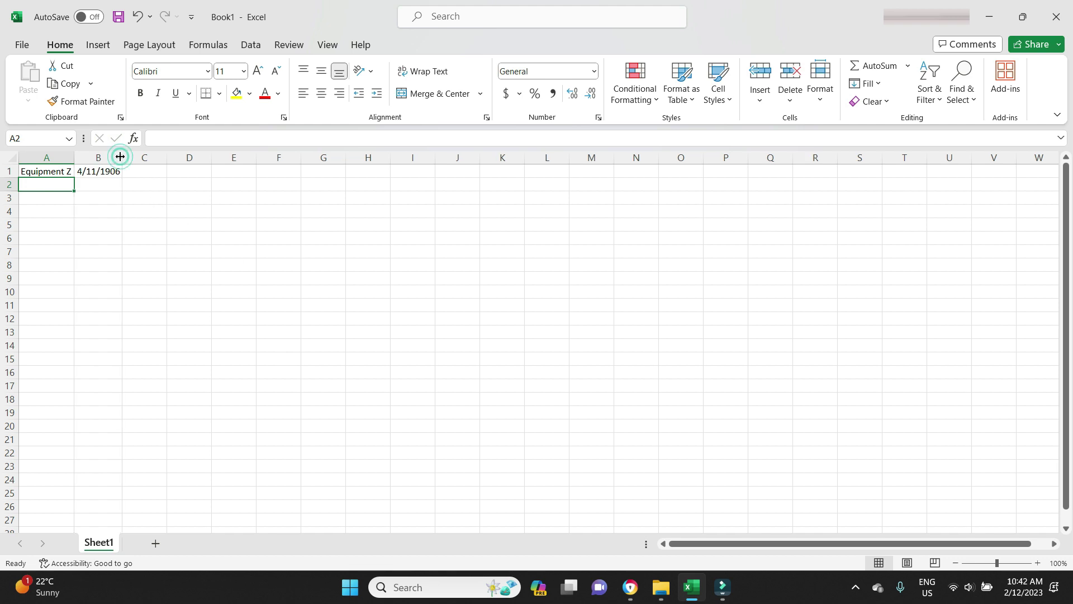
left_click(97, 174)
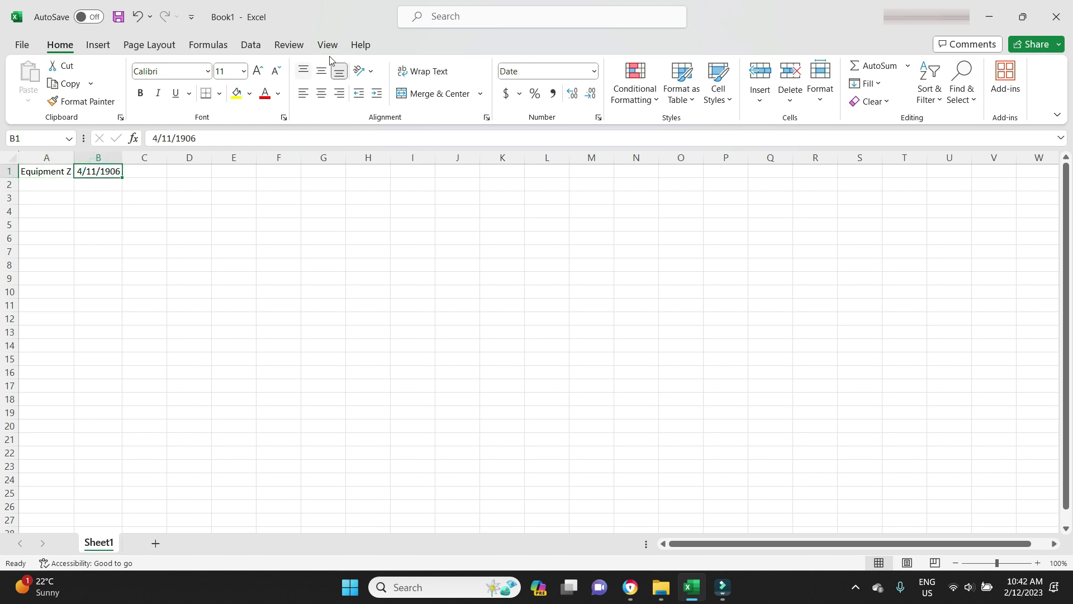
left_click(554, 94)
Enter the label "Eff life:" in cell C1 and right-align it.
left_click(144, 173)
double_click(144, 172)
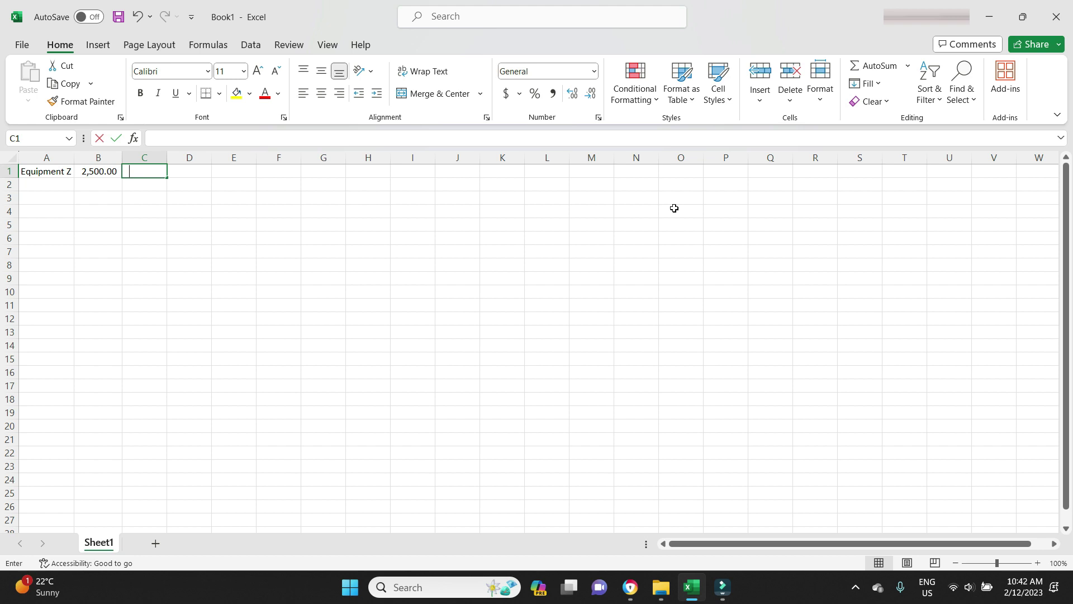
type("Eff life:")
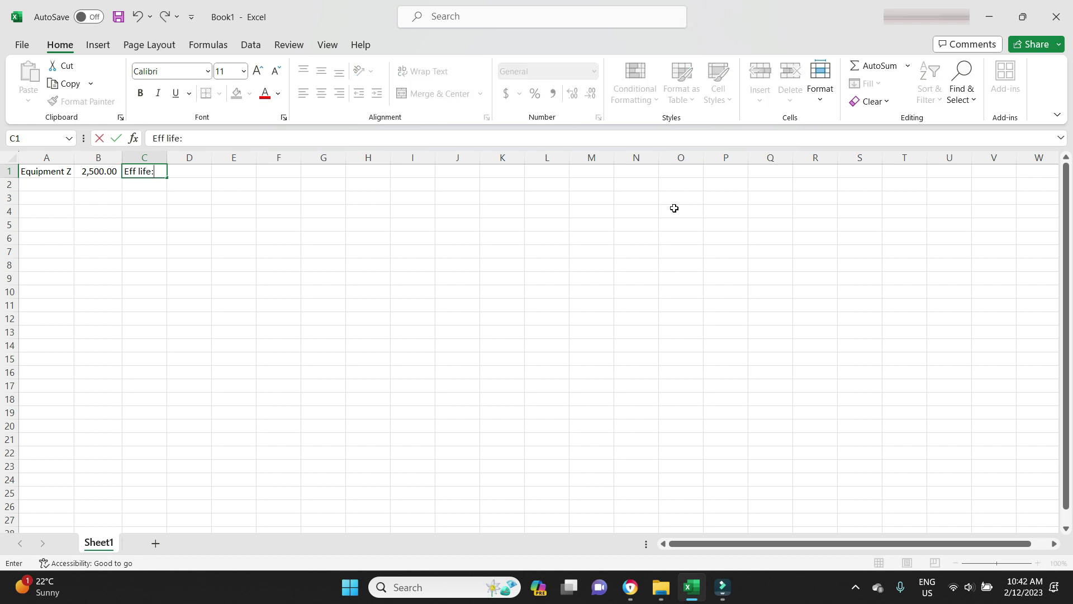
key("Tab")
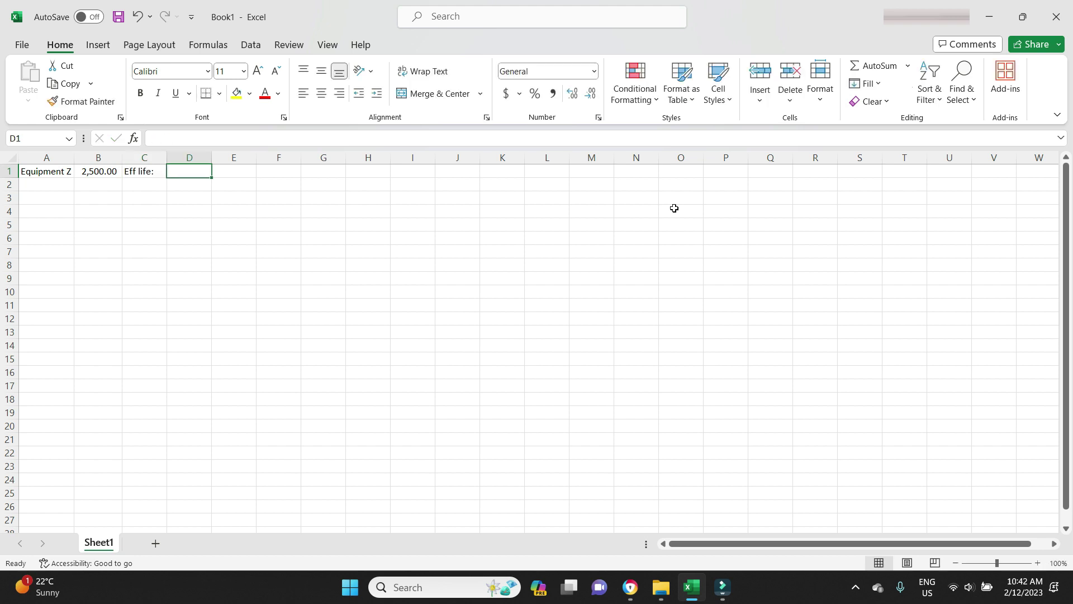
left_click(138, 172)
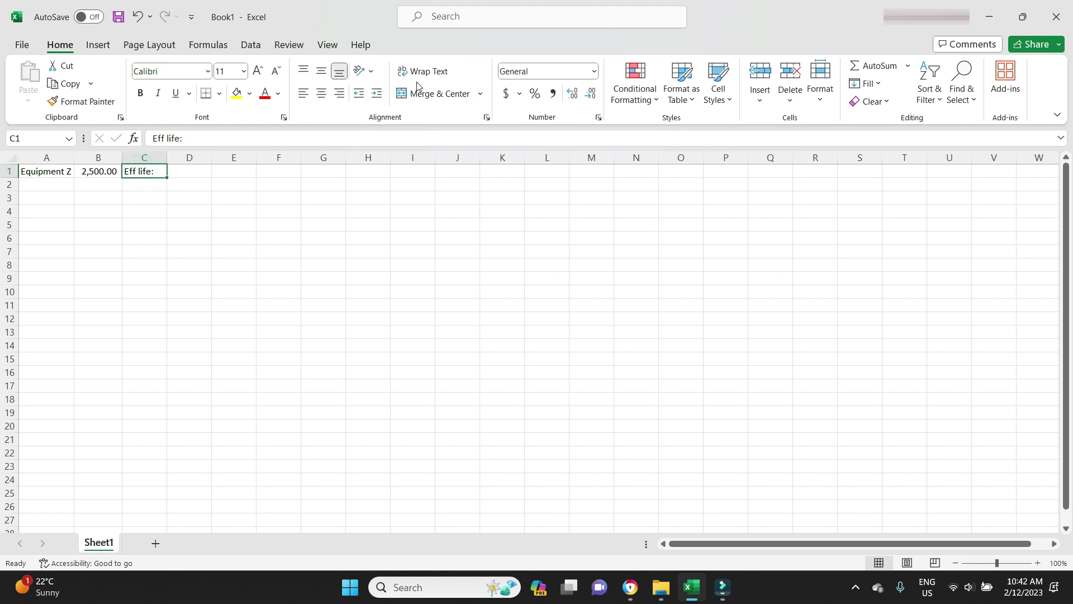
left_click(339, 93)
Enter an effective life of 7 in cell D1.
left_click(184, 173)
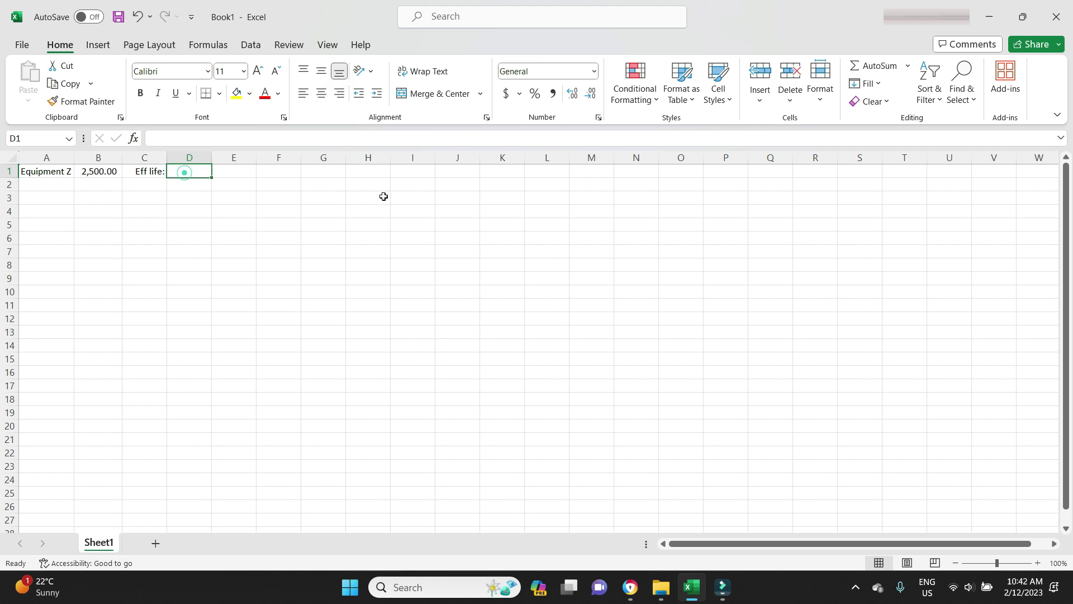
double_click(185, 173)
type("7")
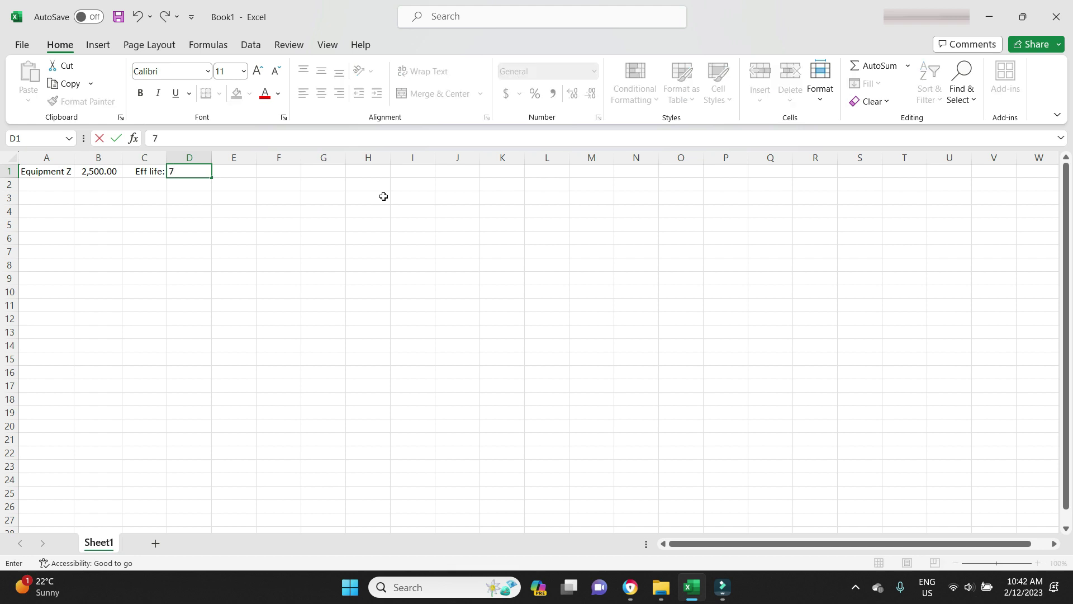
key("Return")
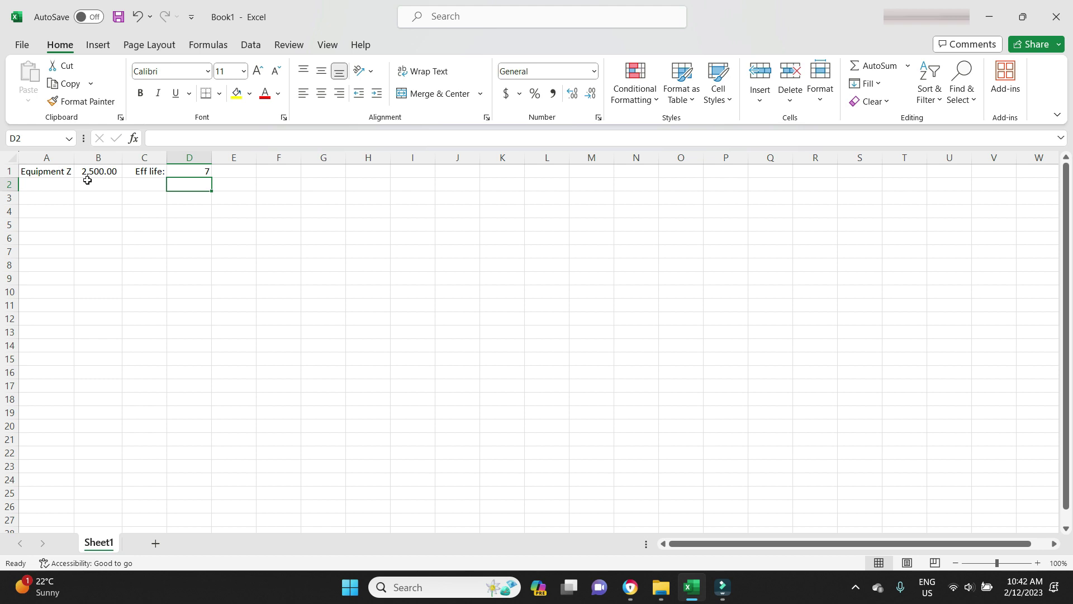
Move the contents of B1:D1 one column over to C1:E1 and widen column C slightly.
left_click_drag(101, 170, 193, 172)
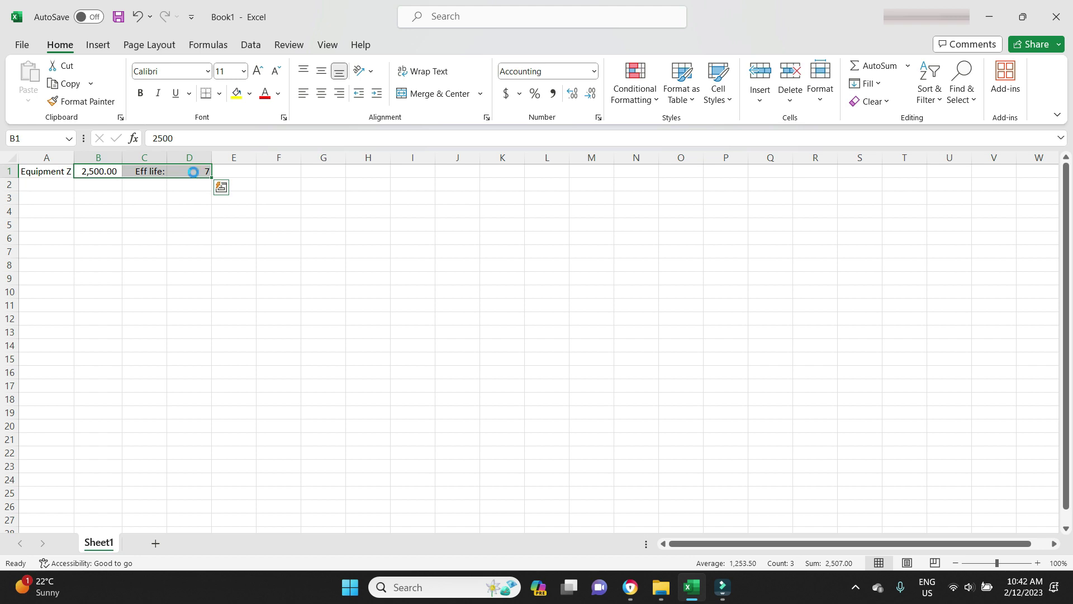
key("ctrl+c")
left_click(143, 173)
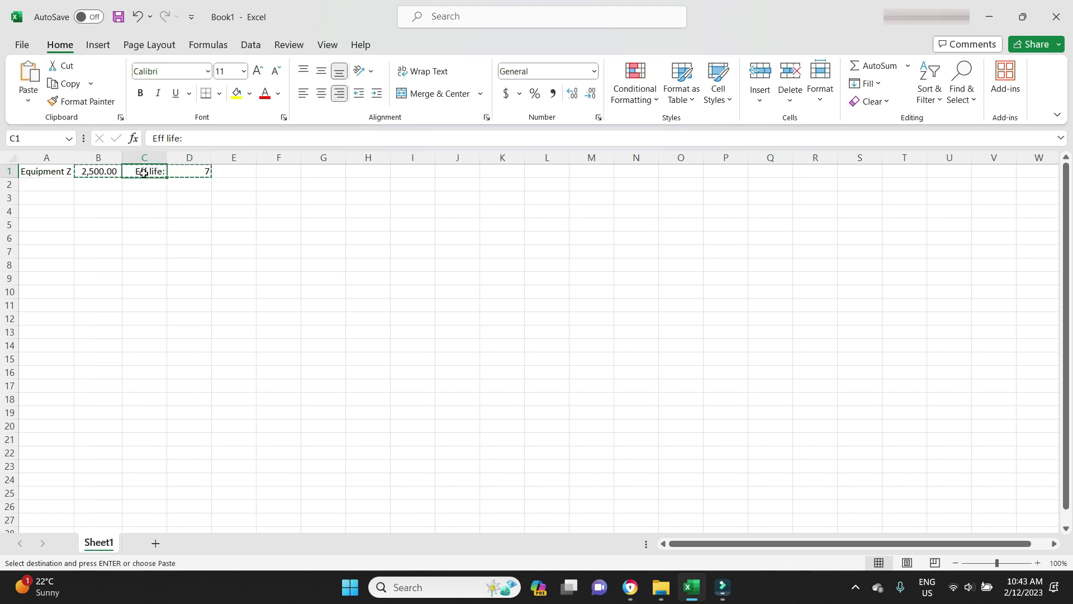
key("ctrl+v")
left_click_drag(167, 156, 169, 156)
Enter the purchase date 15/04/2023 in the empty cell B1.
left_click(102, 176)
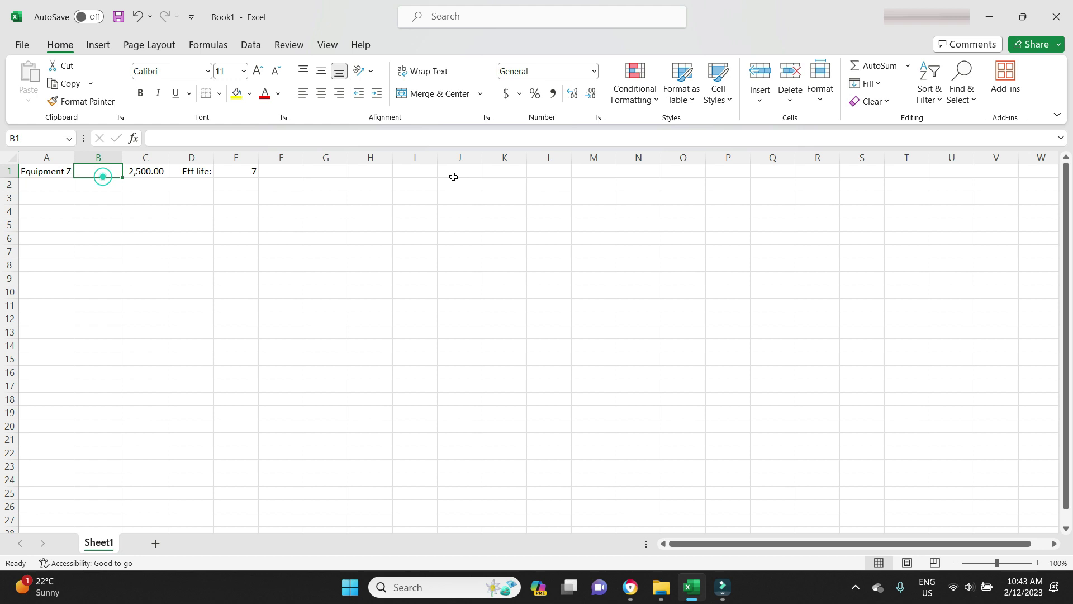
type("15")
type("/04/")
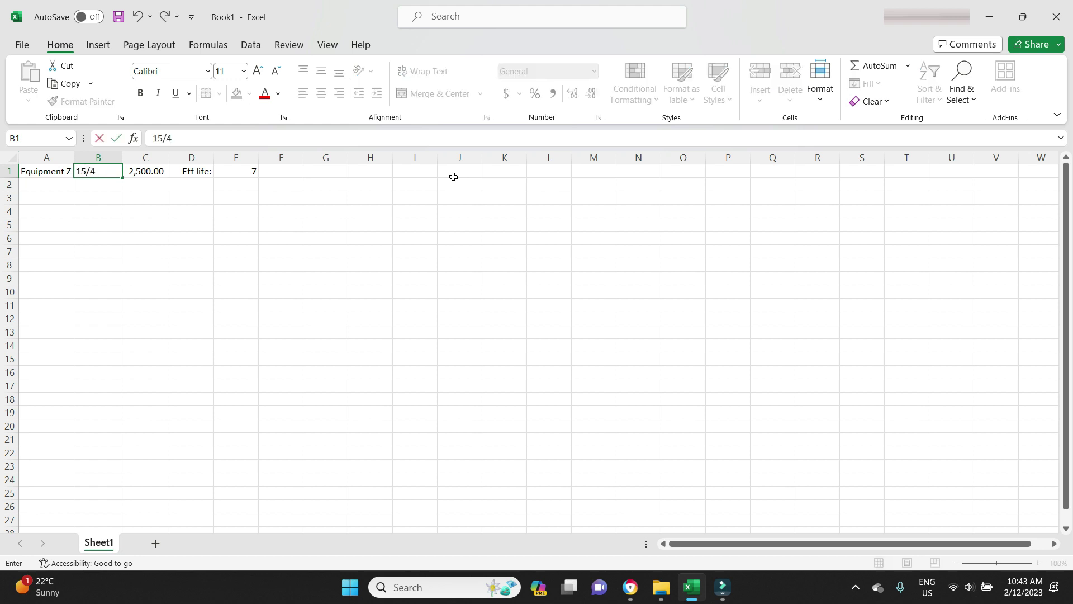
type("2023")
key("Return")
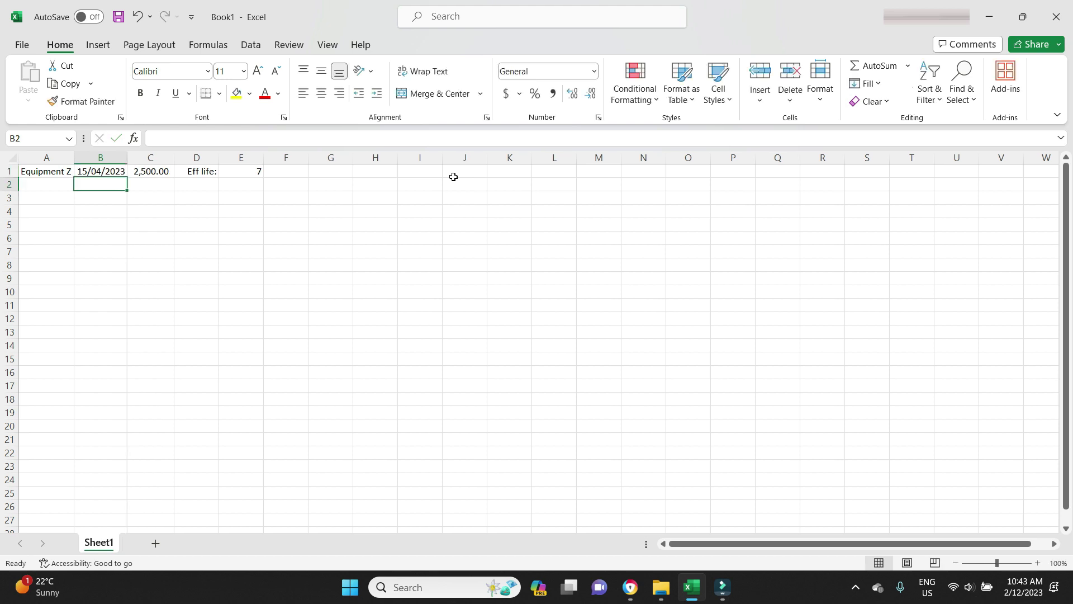
left_click(375, 251)
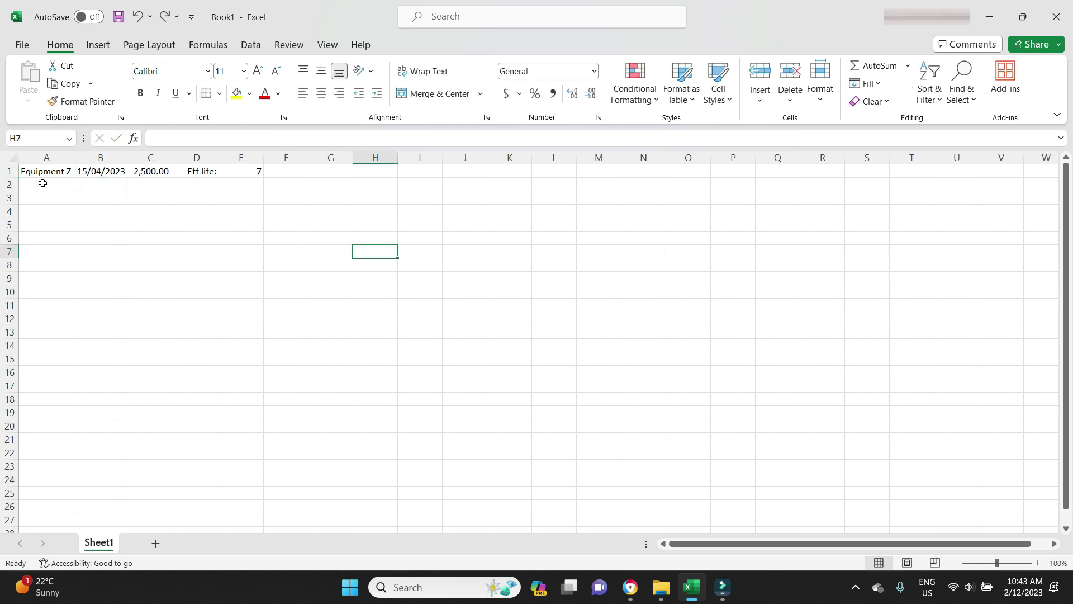
Enter the schedule headings Period, Opening, Rate, Depn and Closing across cells A2 to E2.
left_click(42, 184)
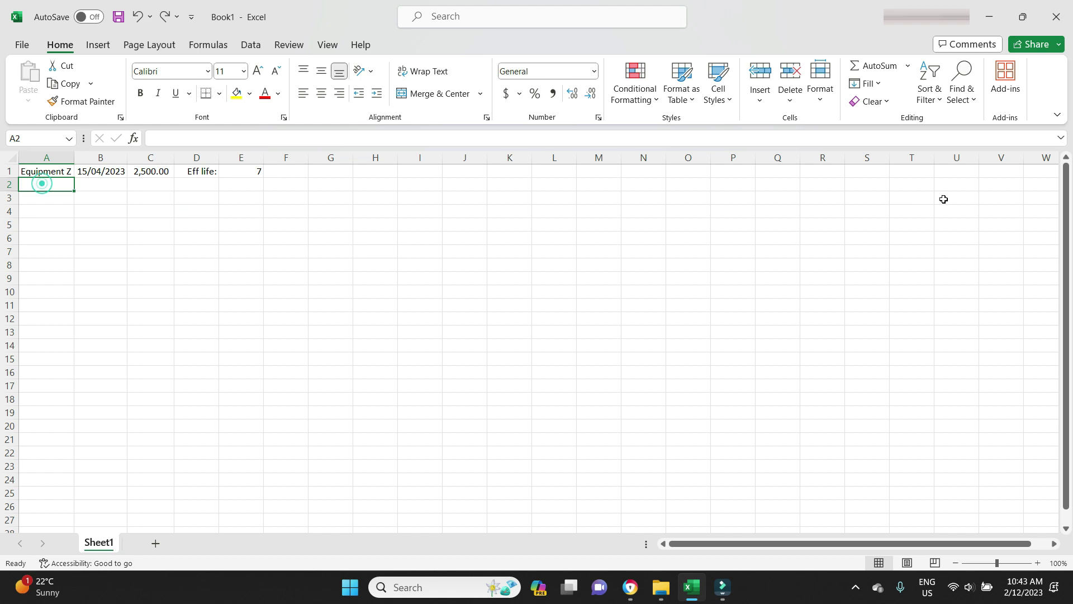
type("Period")
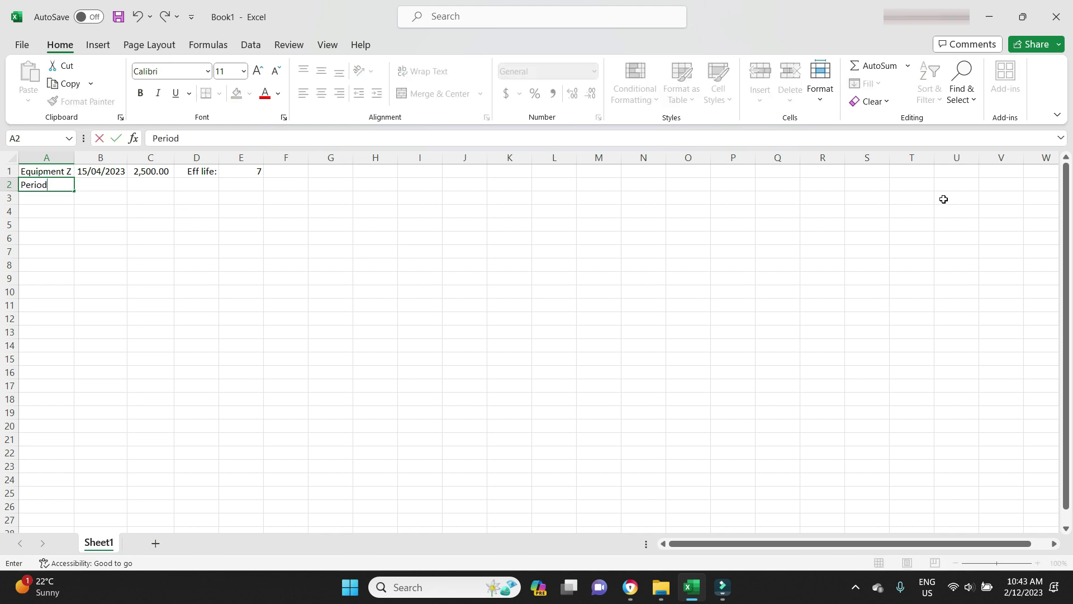
key("Tab")
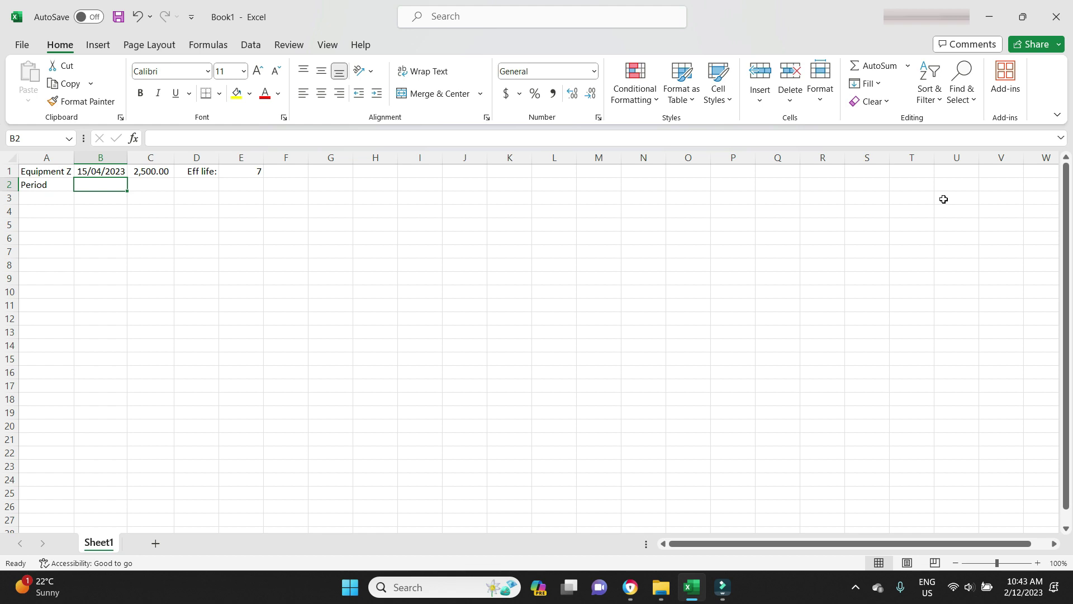
type("Open")
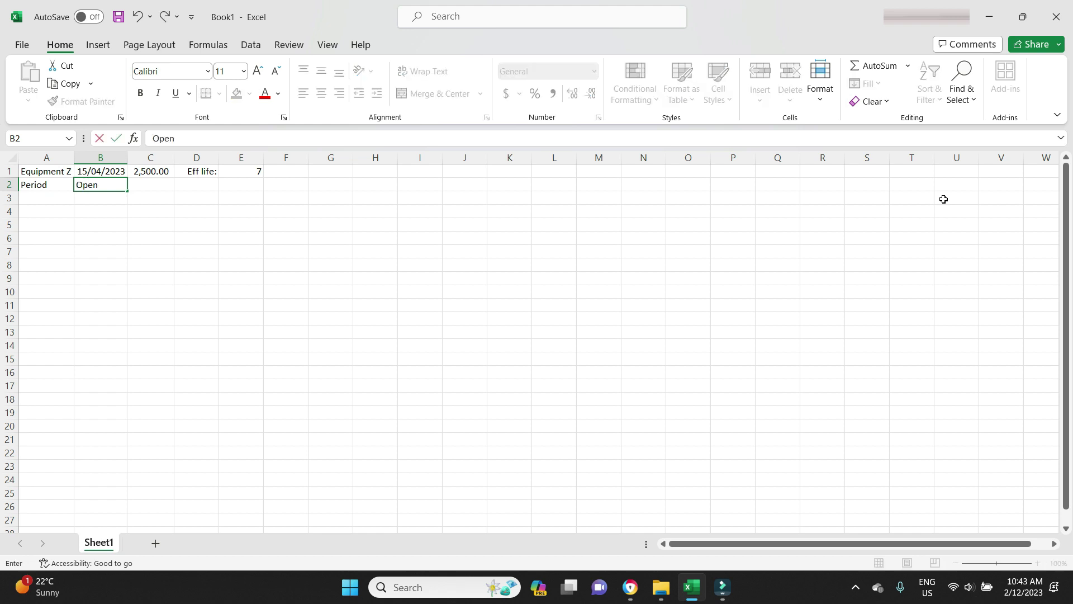
type("ing")
key("Tab")
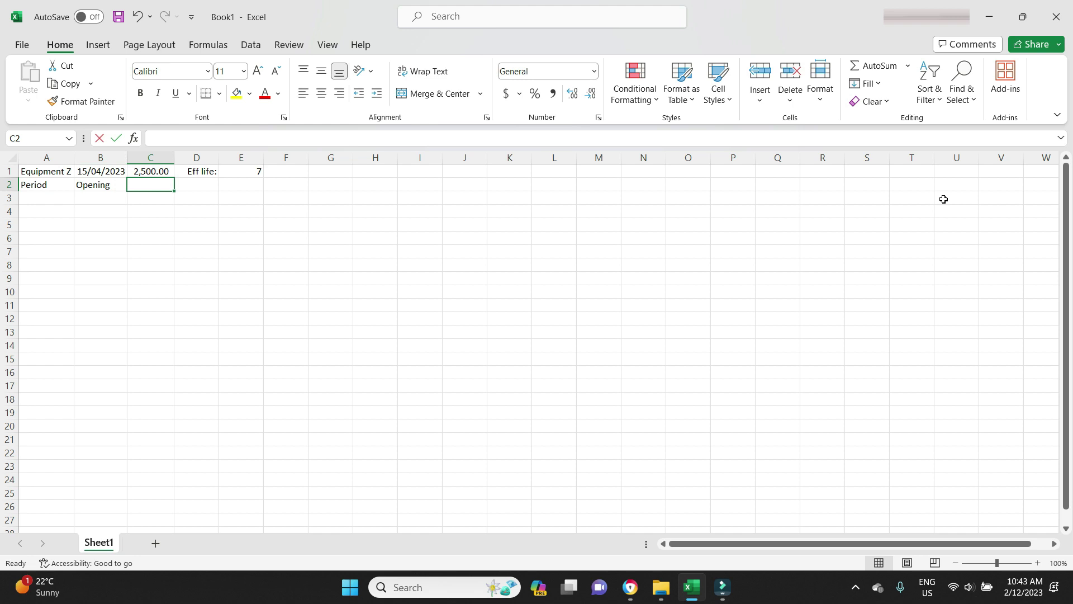
type("Rate")
key("Tab")
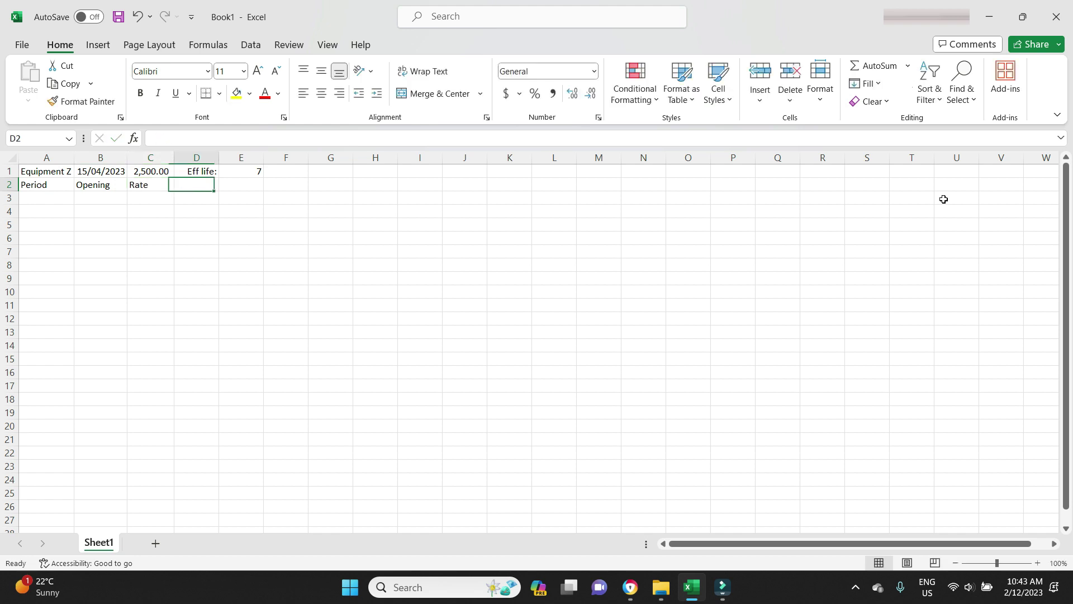
type("Depn")
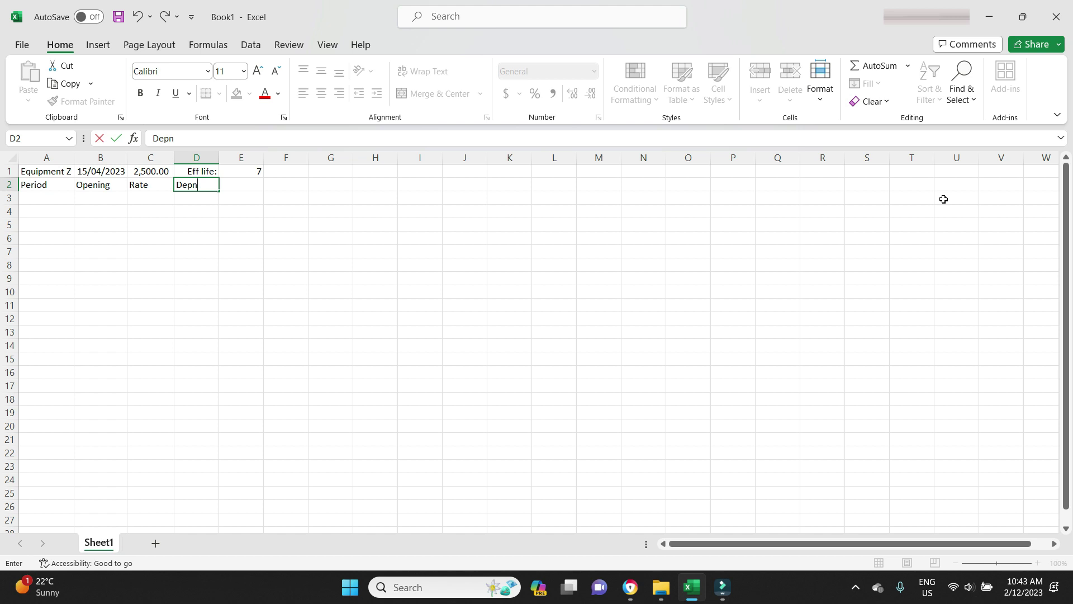
key("Tab")
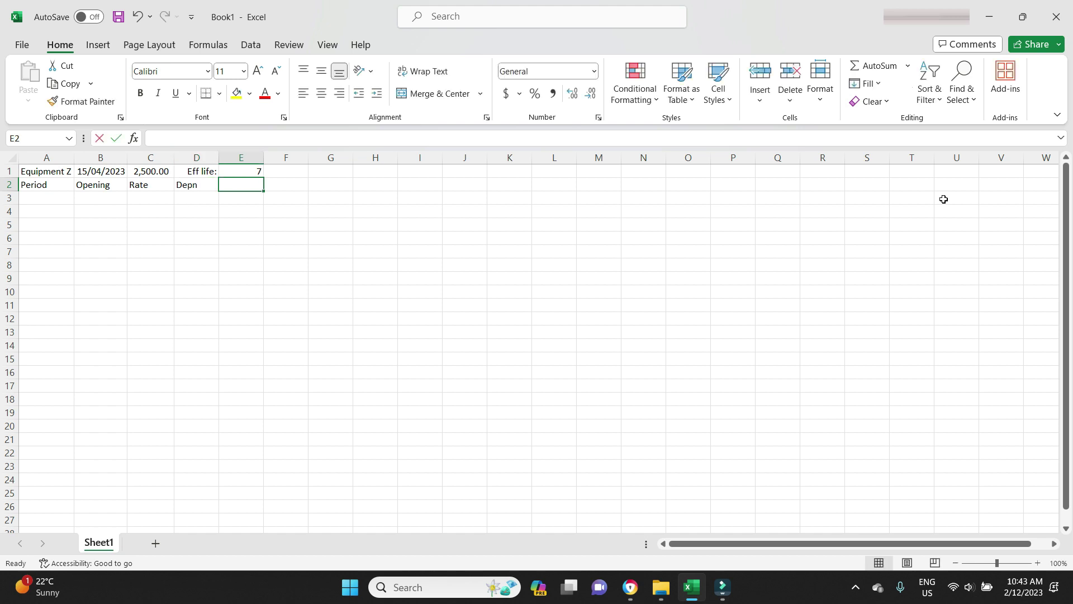
type("Closing")
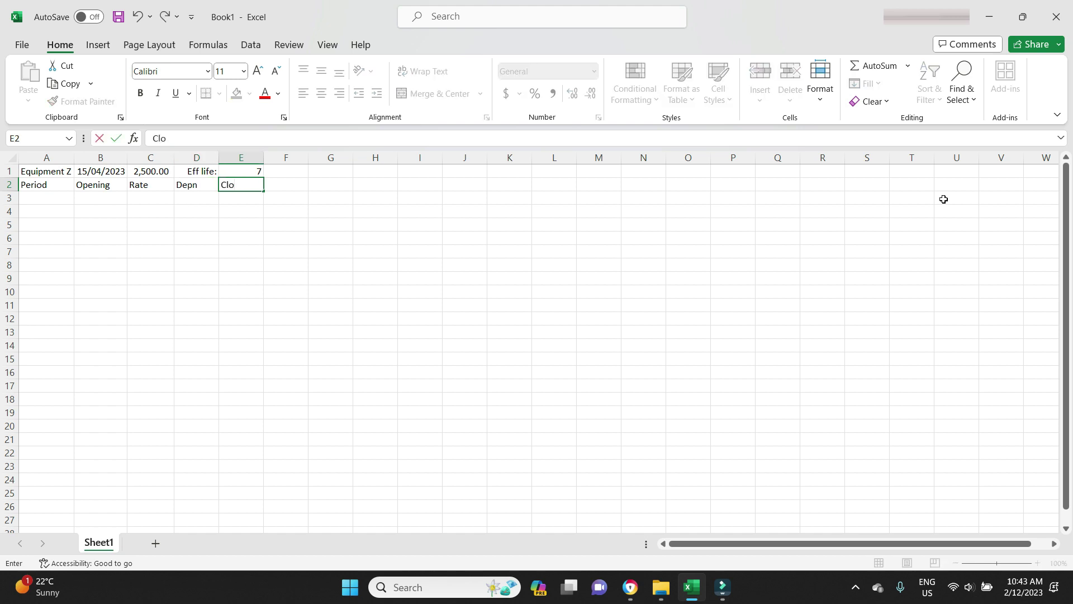
key("Return")
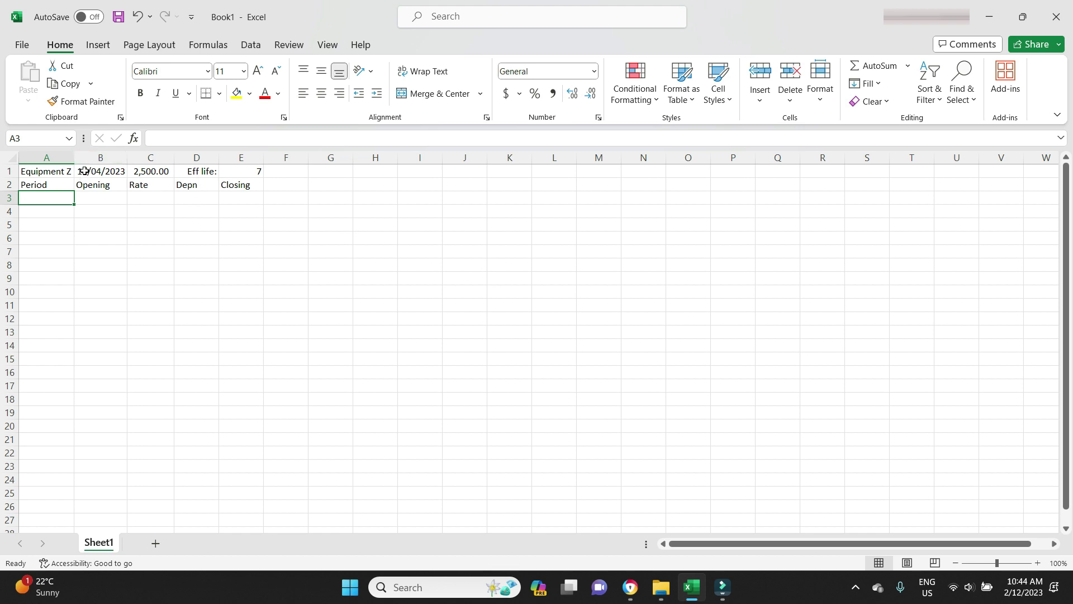
Enter FY23 as the first period in cell A3.
key("F2")
type("FY23")
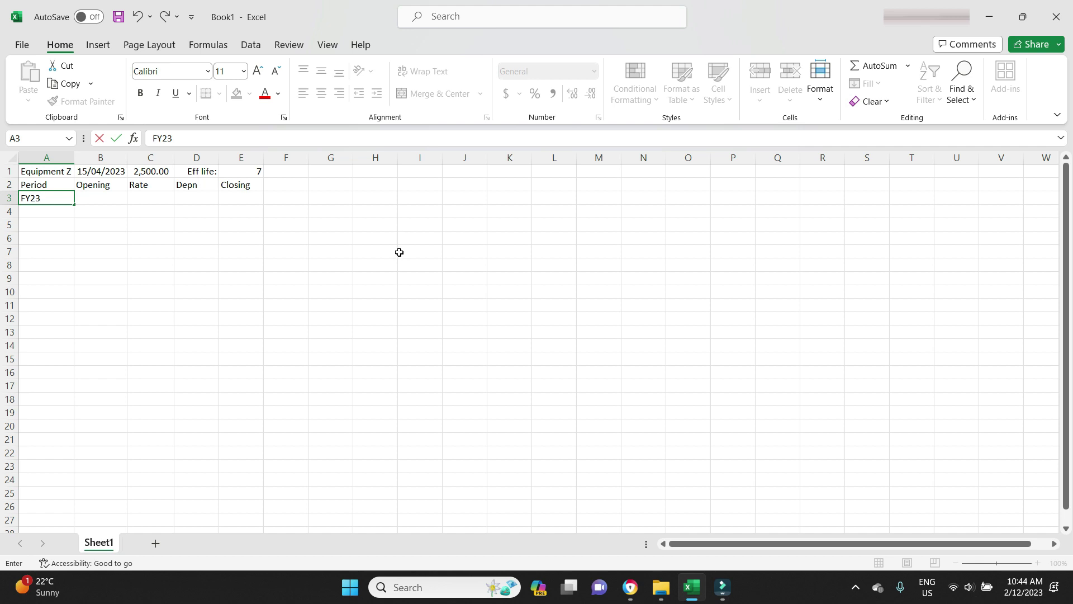
key("Tab")
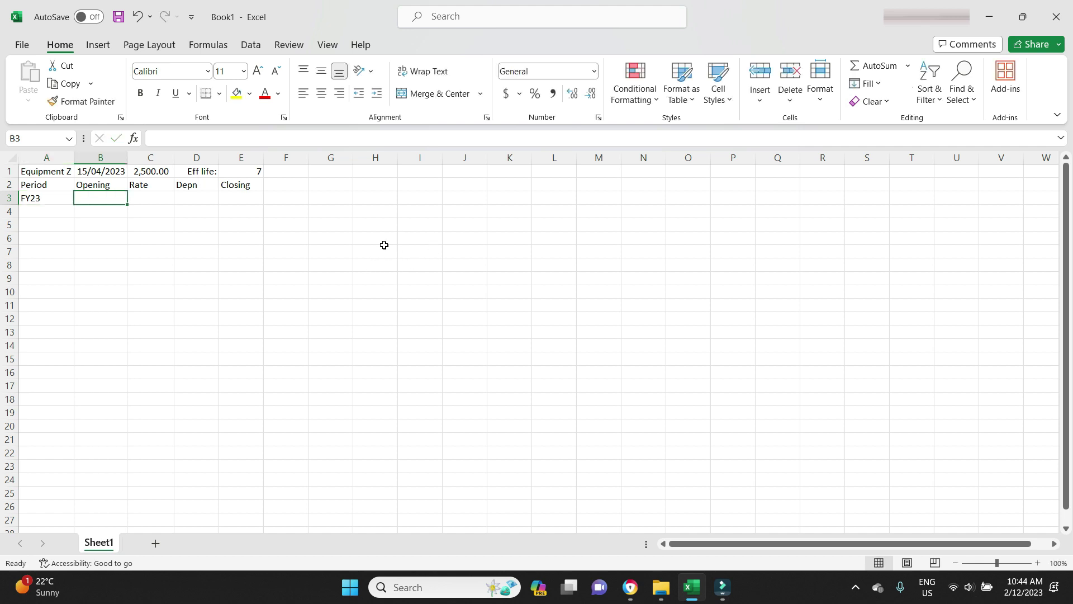
Link the FY23 opening balance in B3 to the equipment cost in C1.
type("=")
type("+")
left_click(150, 172)
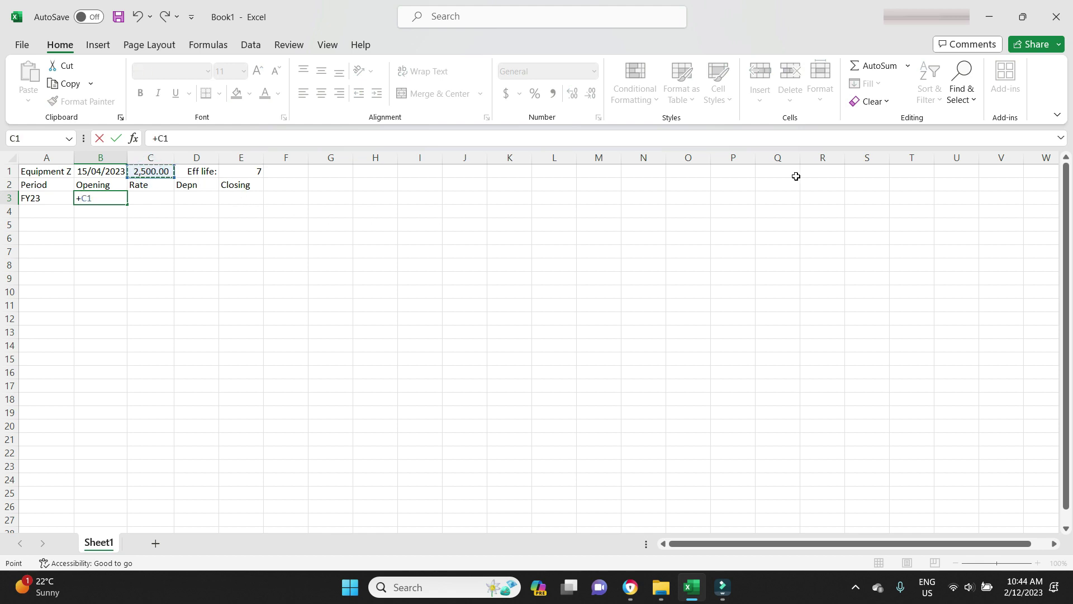
key("Return")
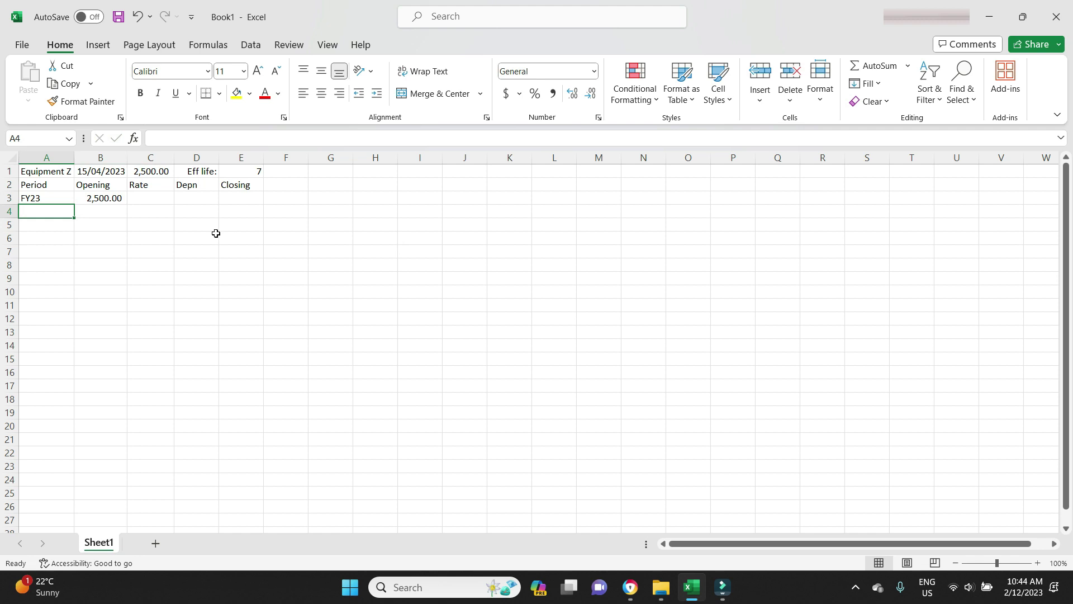
Calculate the FY23 depreciation rate in C3 as 2 divided by the effective life, using the formula =2/E1.
left_click(143, 198)
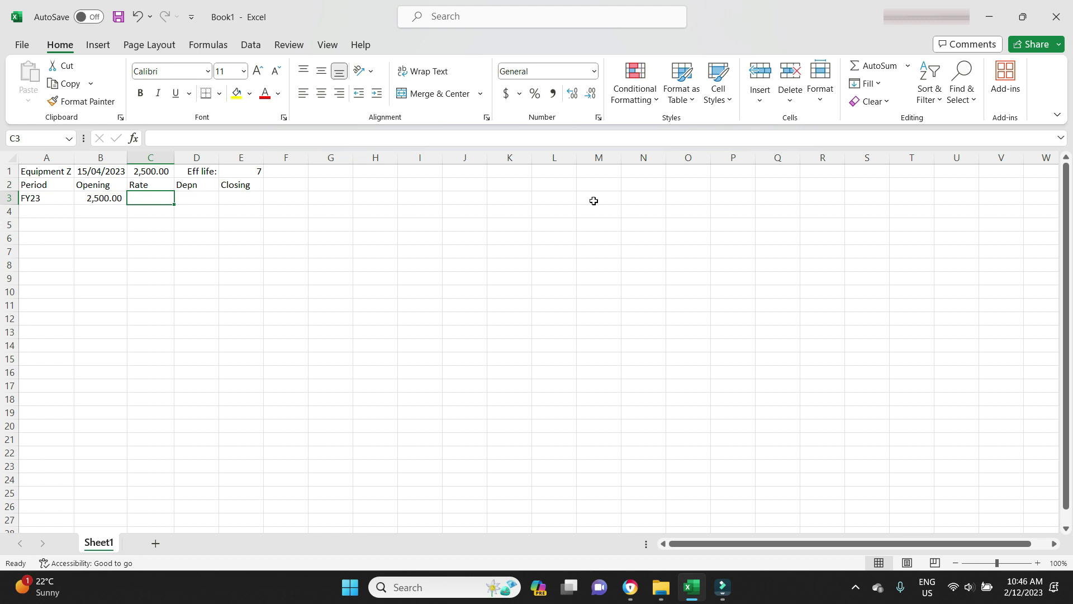
type("=")
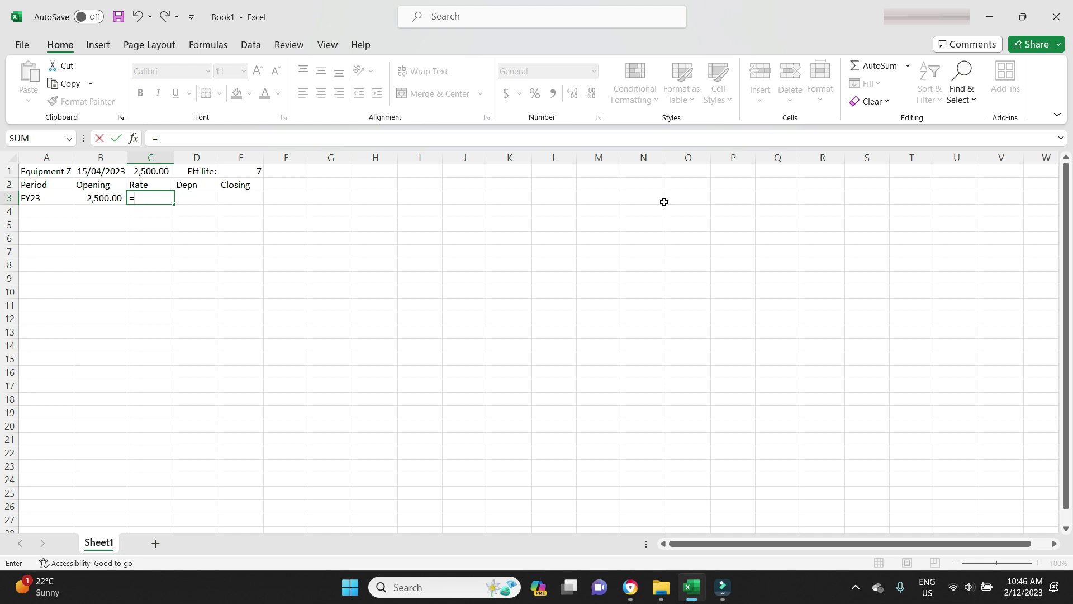
type("2/")
left_click(245, 172)
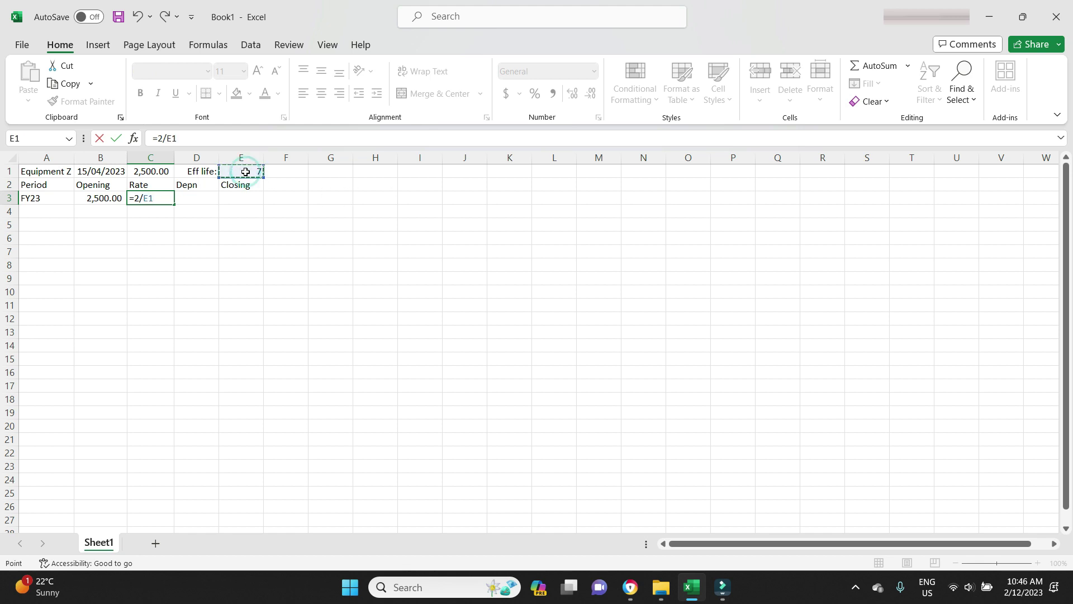
key("Return")
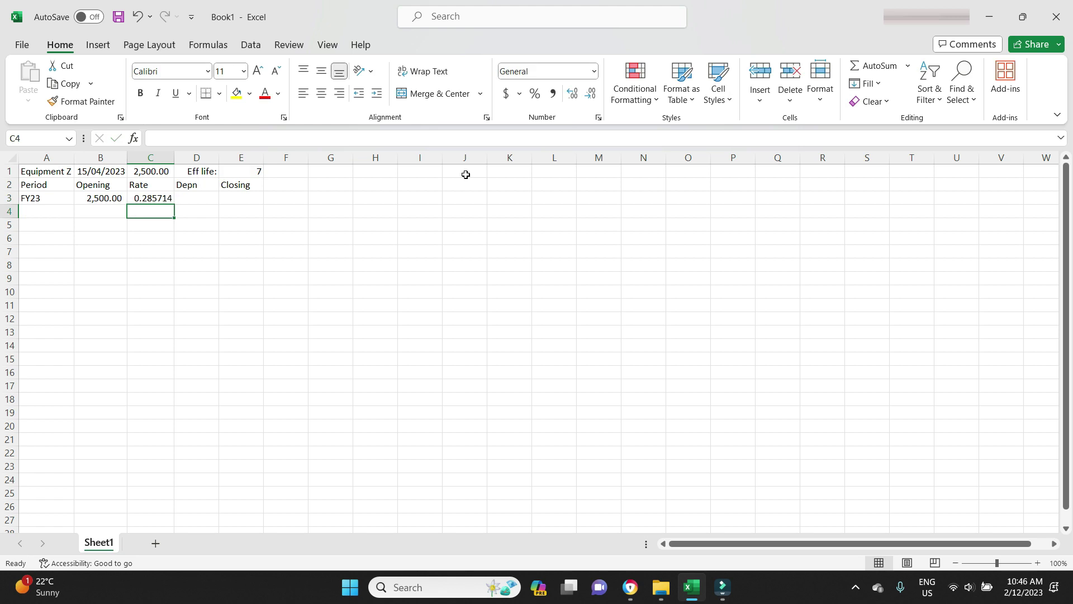
Format the FY23 rate in C3 as a percentage without decimal places.
left_click(163, 200)
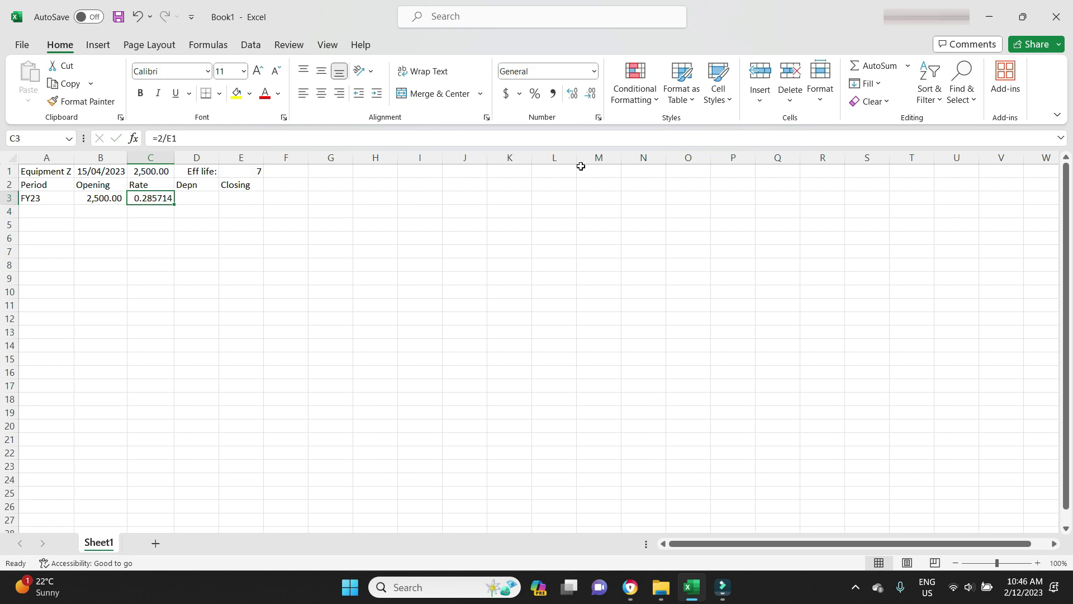
left_click(535, 94)
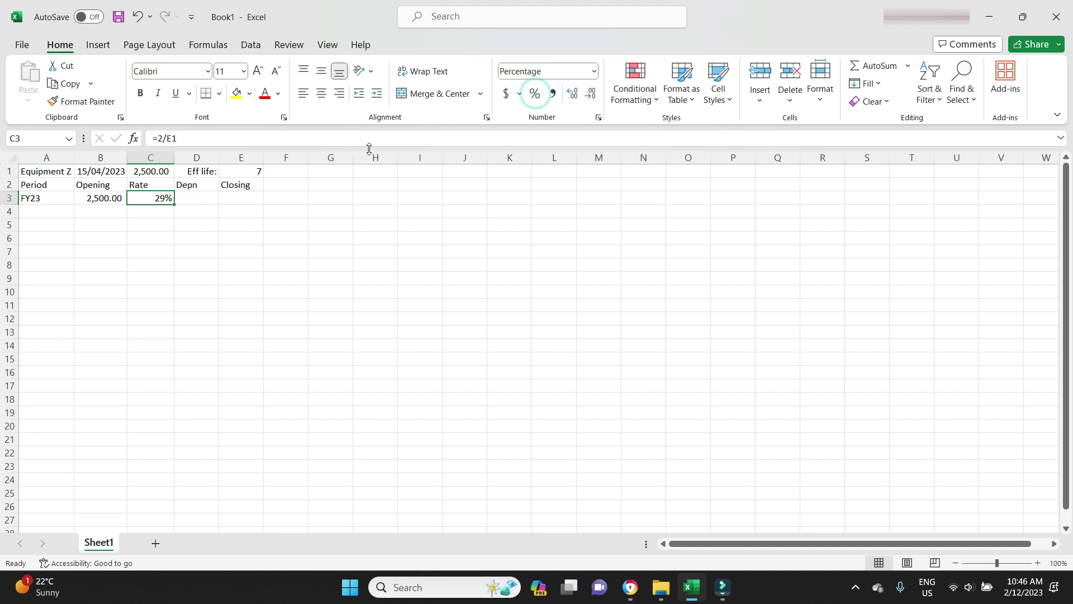
left_click(591, 94)
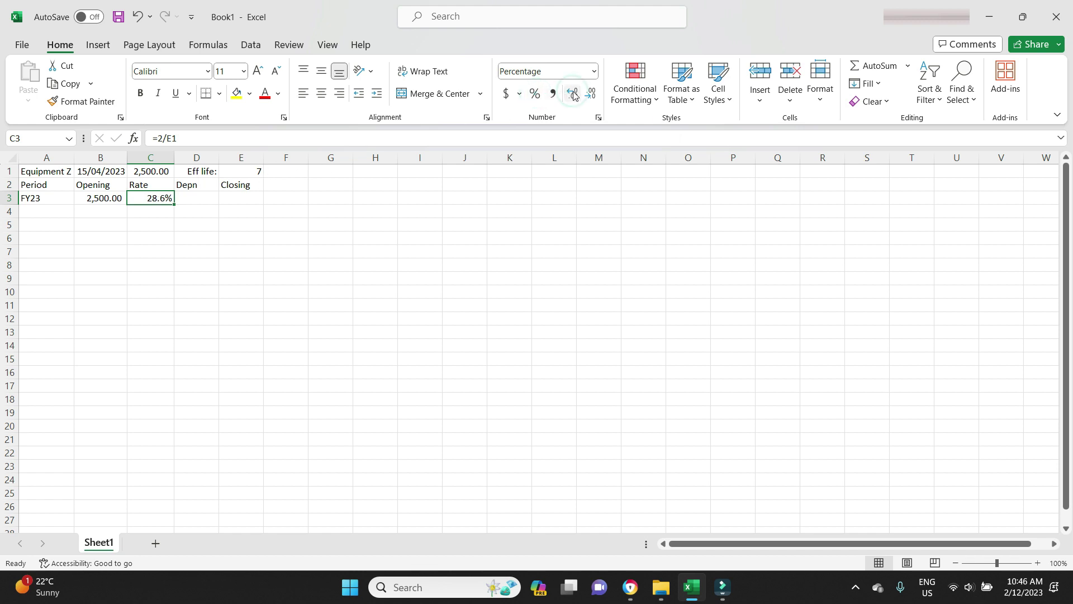
key("ctrl+z")
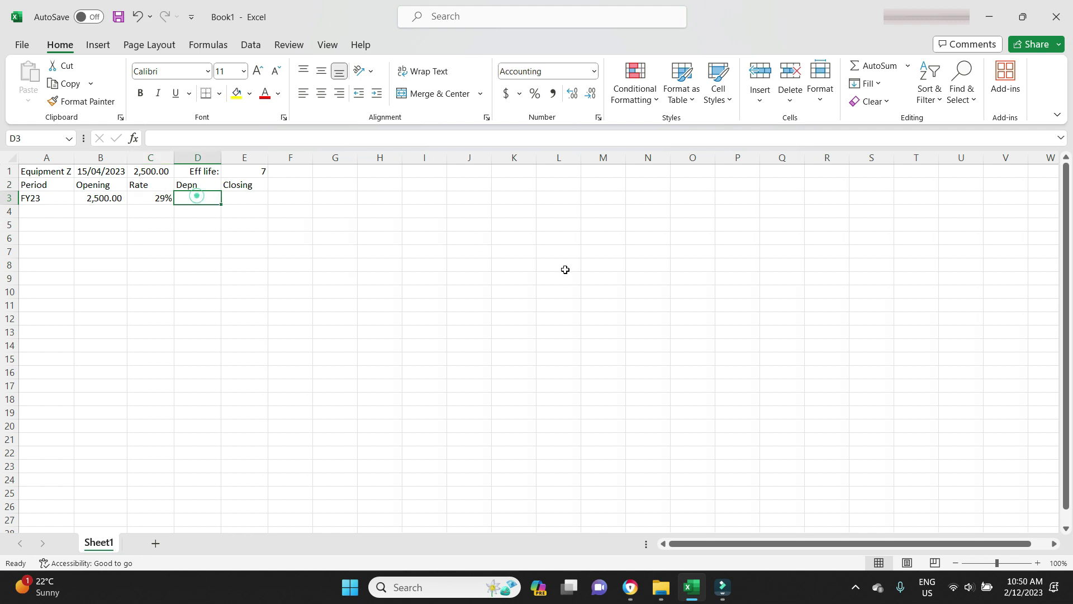
Calculate the full-year FY23 depreciation in D3 as opening balance times rate, with the formula =B3*C3.
type("=")
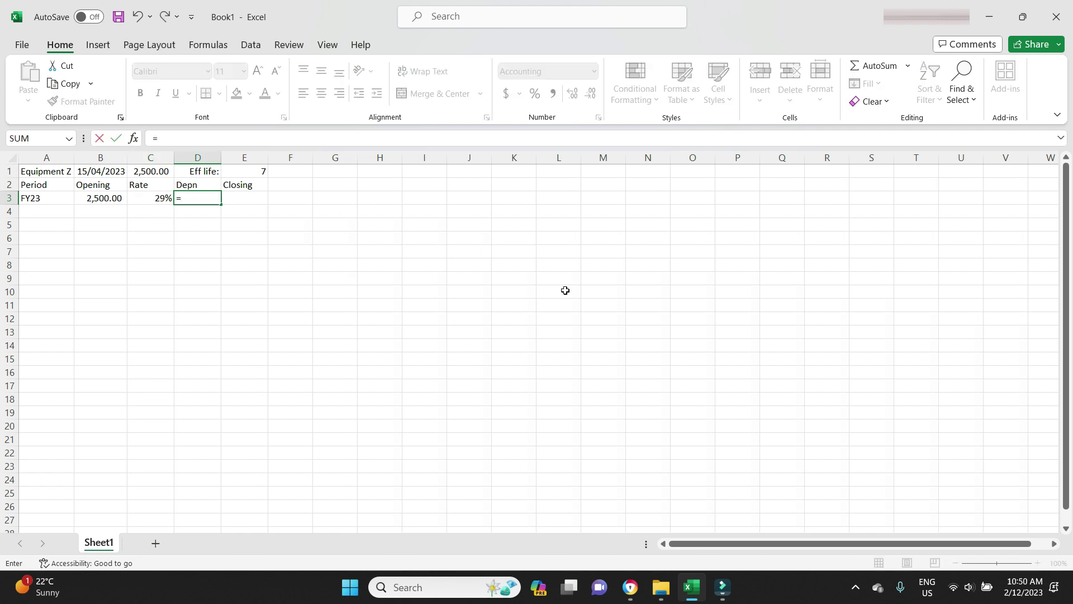
left_click(93, 199)
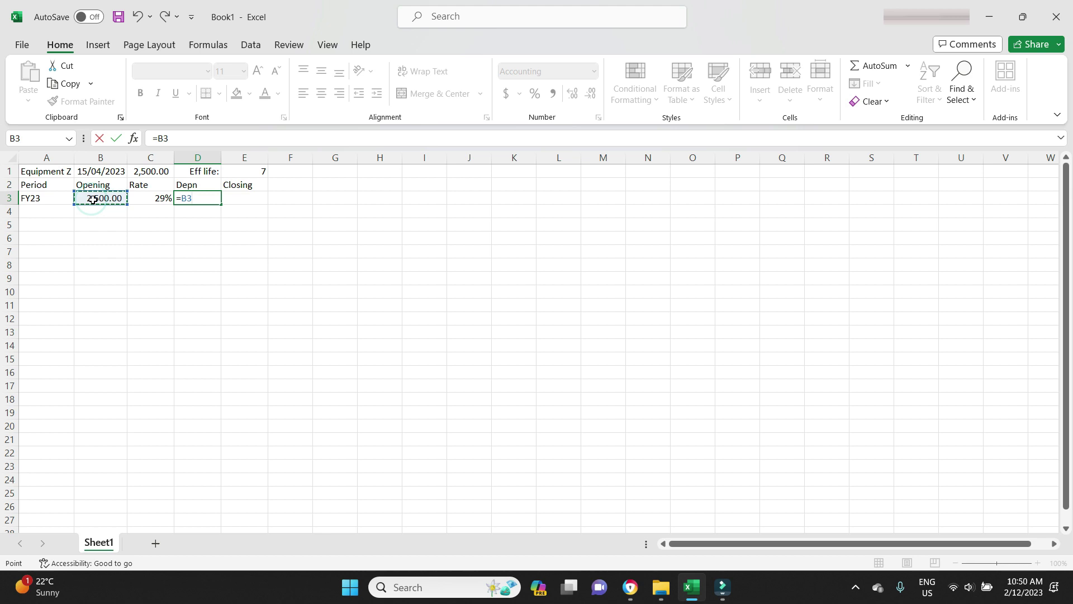
type("*")
left_click(163, 200)
key("Return")
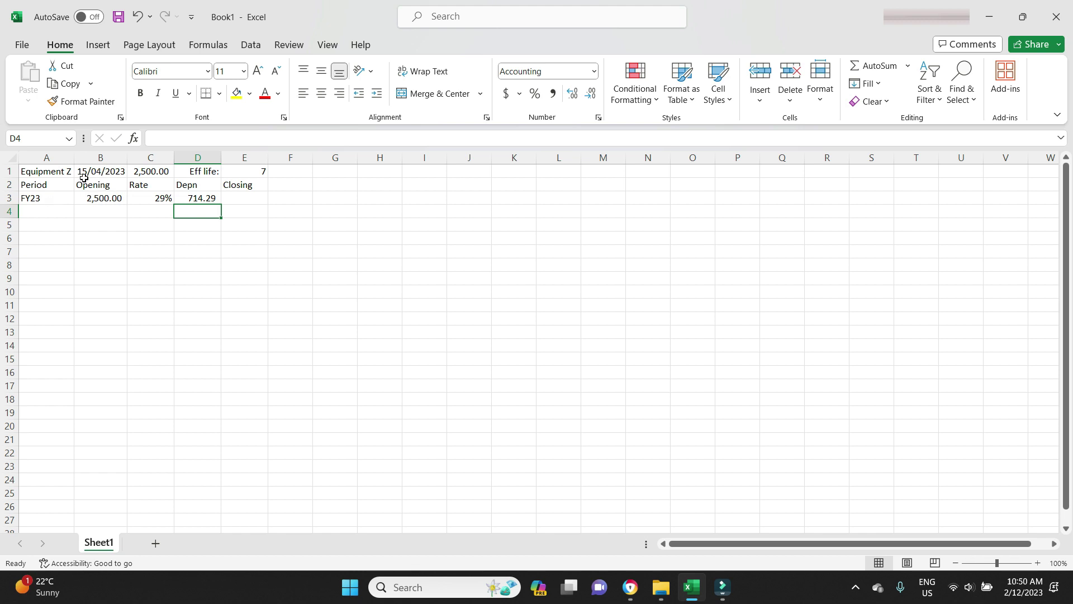
Work out the days held in column J by entering =30-14, 31 and 30 in J3:J5 and summing them in J6.
left_click(469, 200)
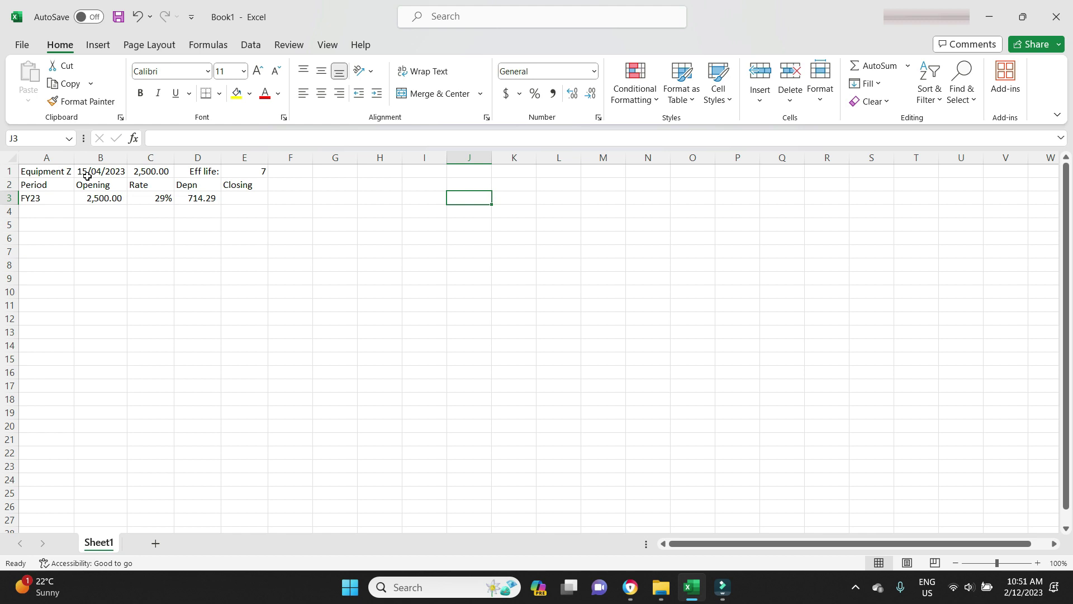
key("F2")
type("=30-14")
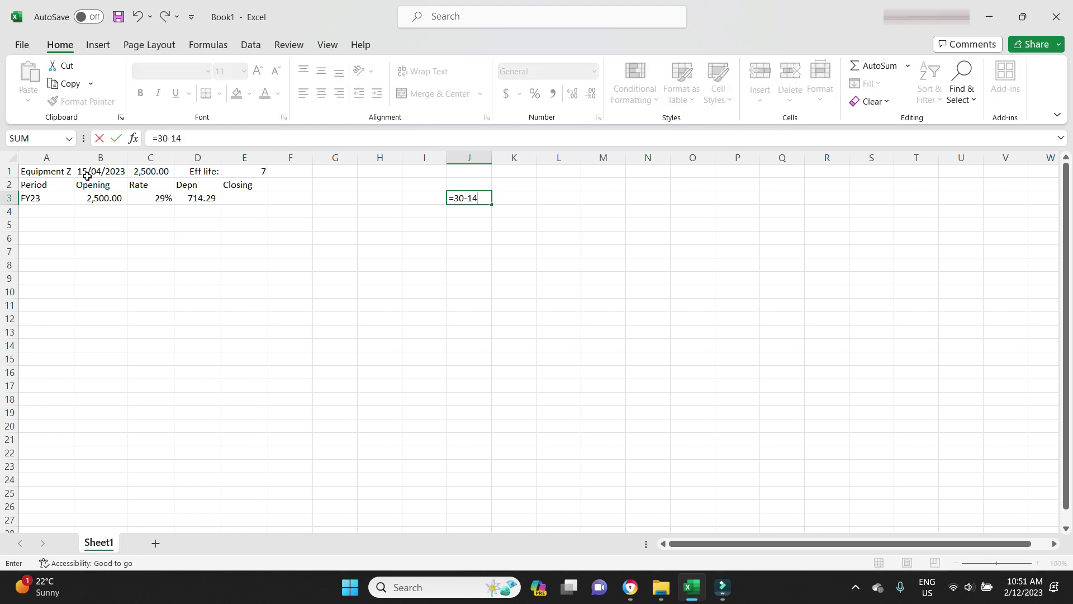
key("Return")
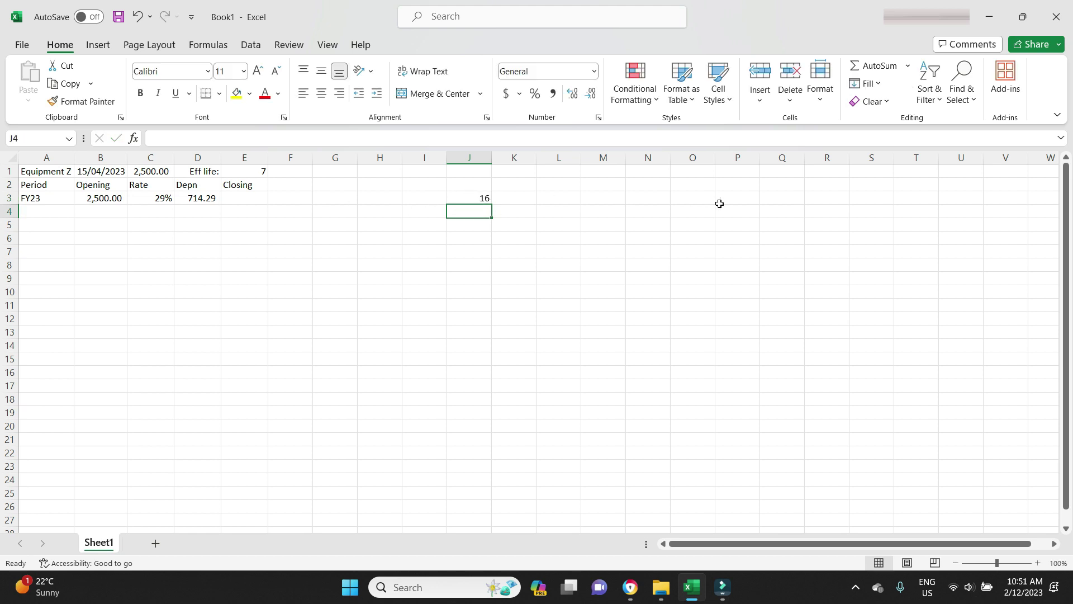
type("31")
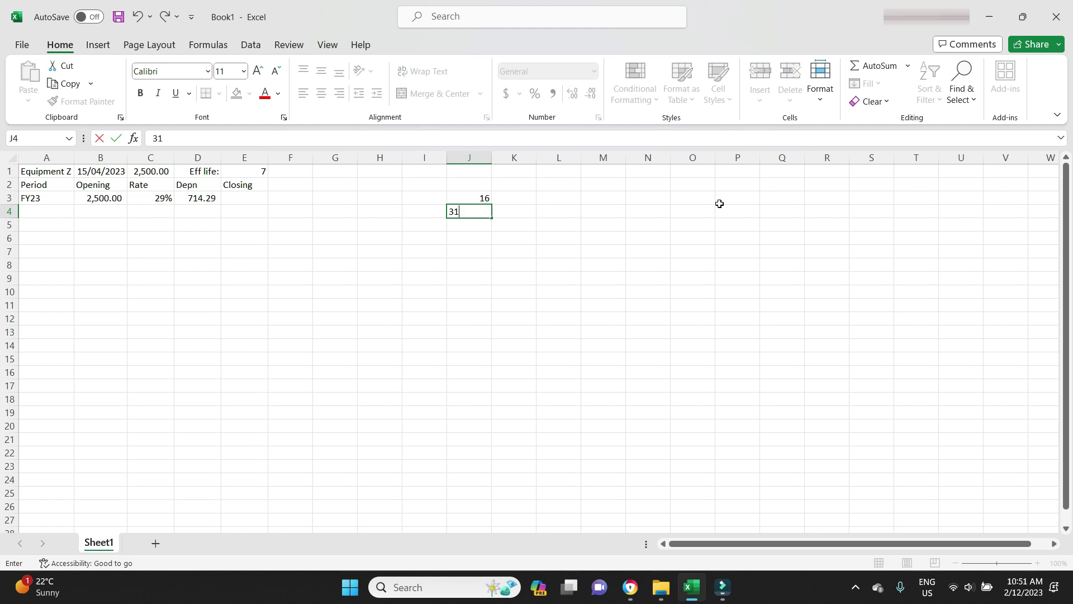
key("Return")
type("30")
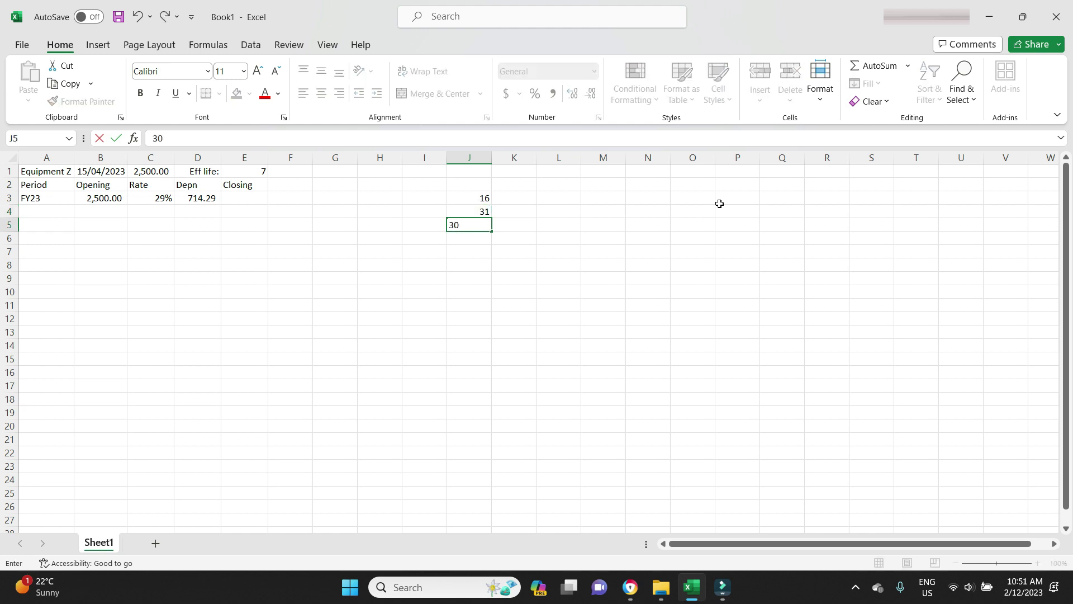
key("Return")
left_click(864, 66)
key("Return")
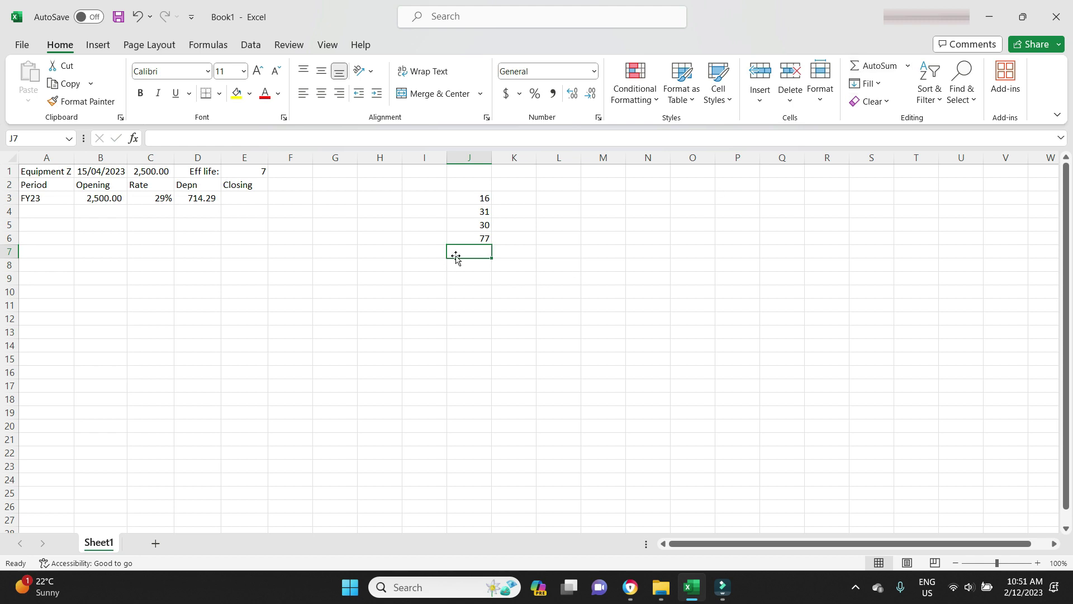
Prorate the FY23 depreciation in D3 for the days held by changing its formula to =(B3*C3)*(77/365).
left_click(191, 199)
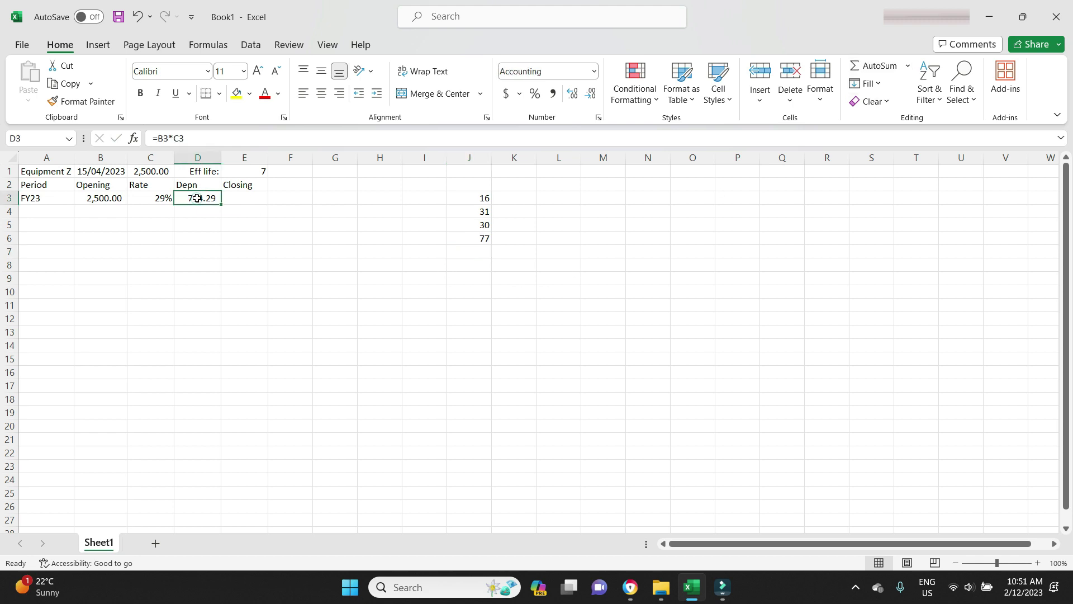
left_click(203, 137)
type(")")
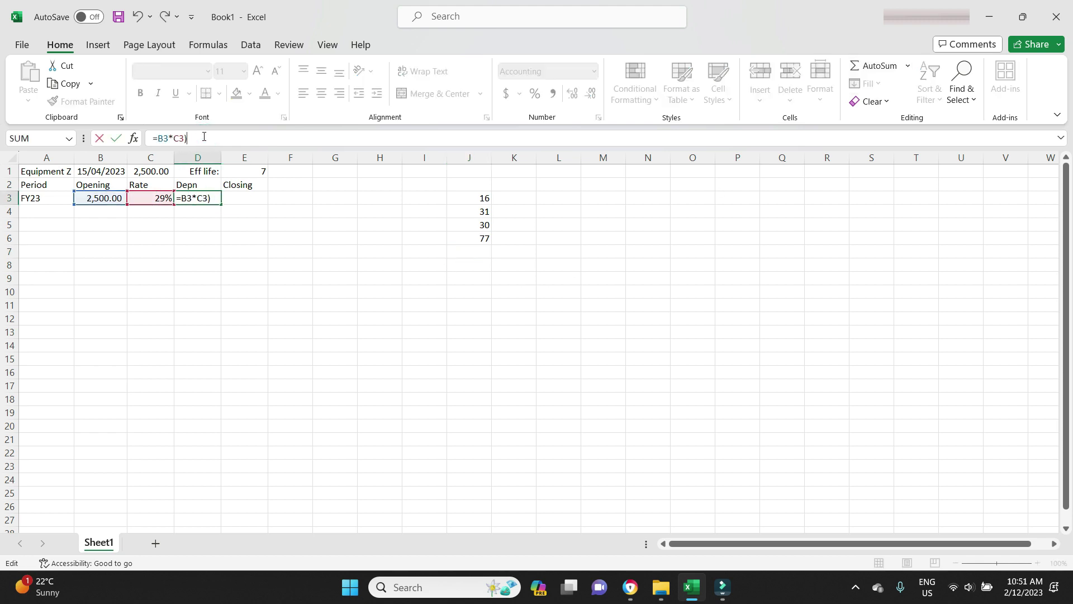
left_click(158, 138)
type("(")
left_click(212, 143)
type("*(77/365)")
key("Return")
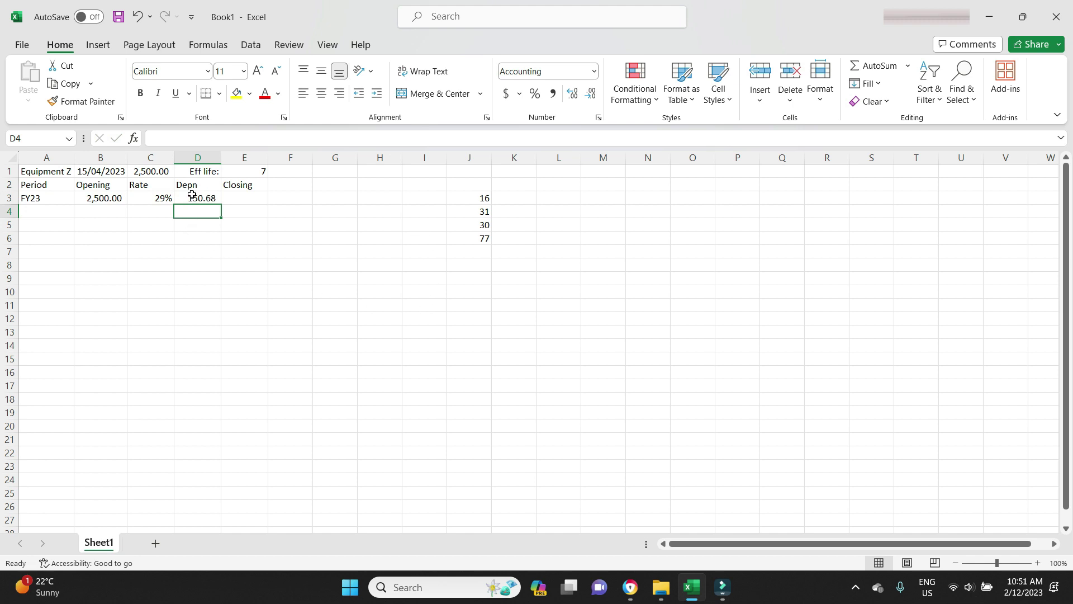
Calculate the FY23 closing balance in E3 as opening balance minus depreciation, with the formula +B3-D3.
left_click(243, 194)
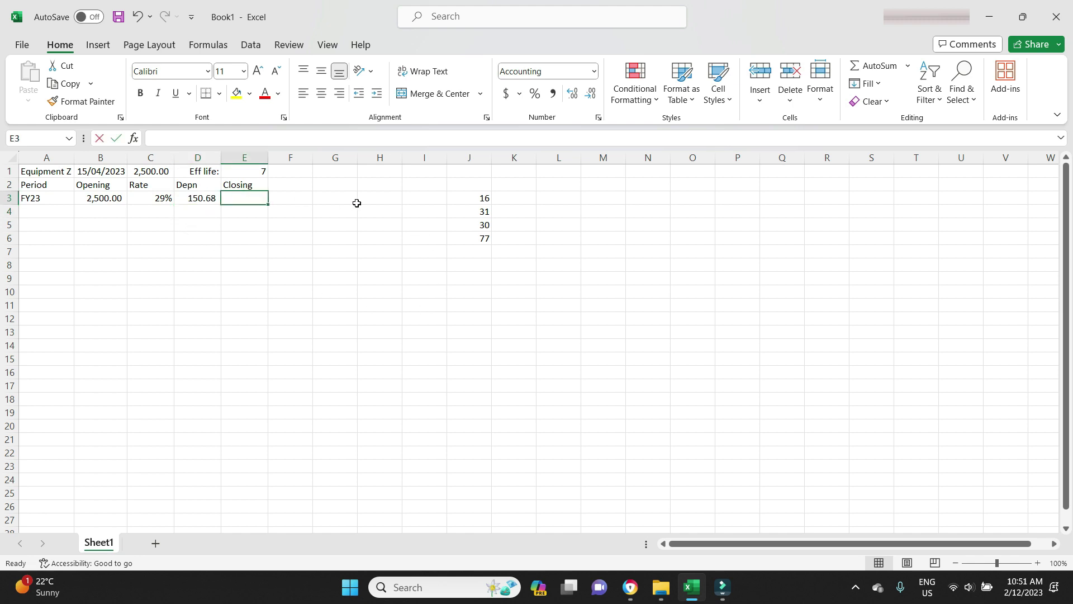
type("+")
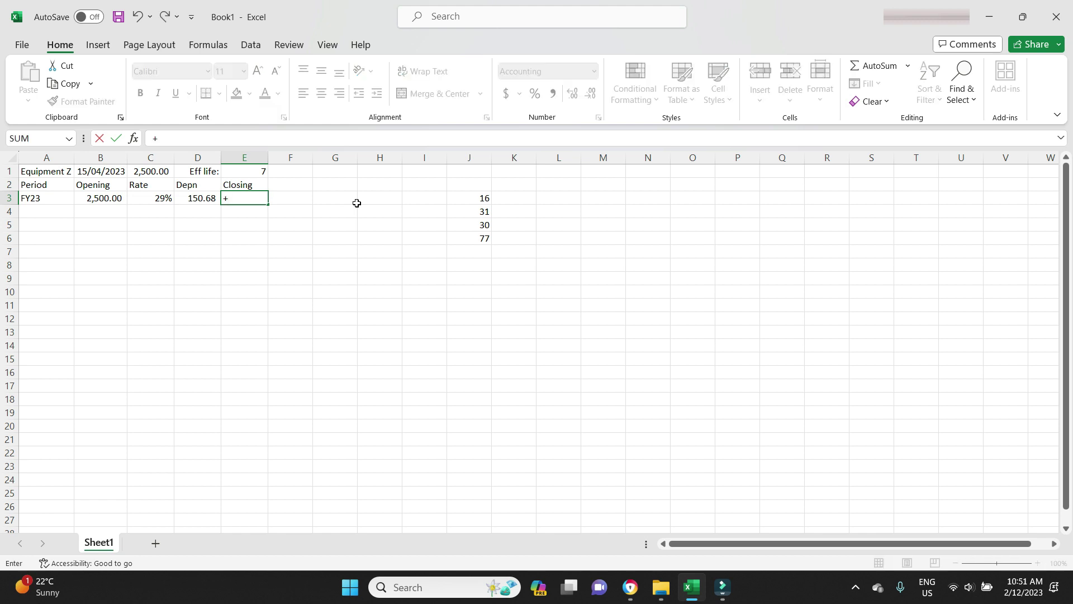
left_click(99, 200)
type("-")
left_click(207, 200)
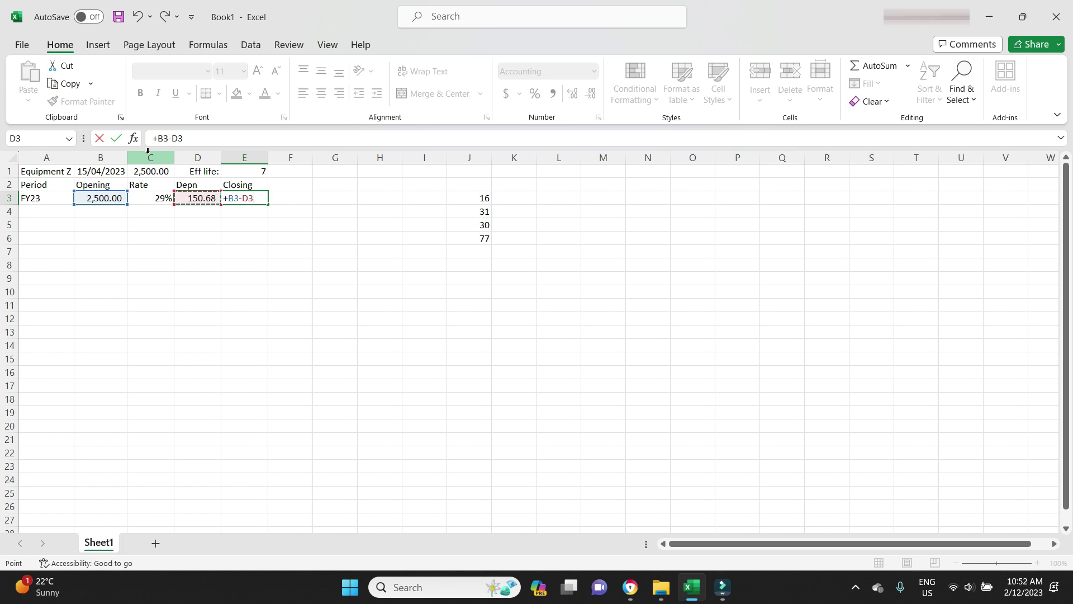
key("Return")
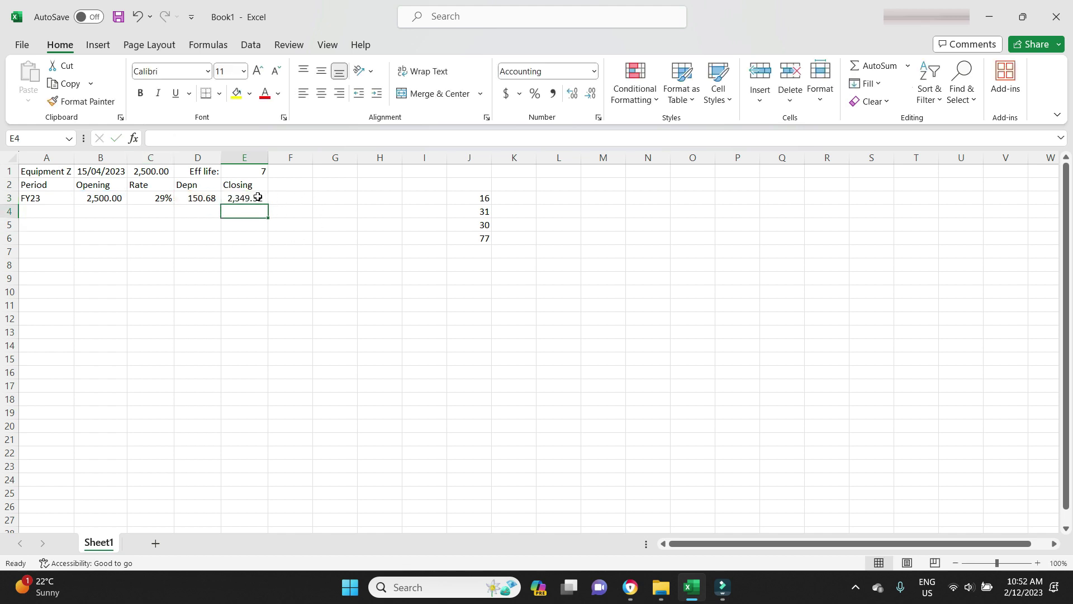
Add the period FY24 in A4 and link its opening balance in B4 to the FY23 closing balance in E3.
left_click(52, 210)
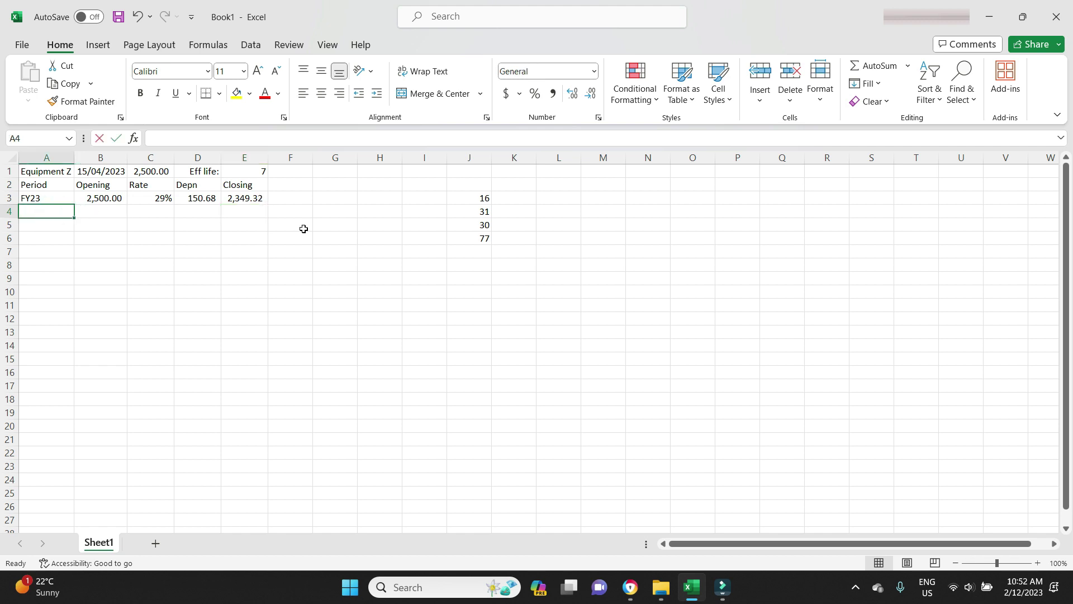
type("FY24")
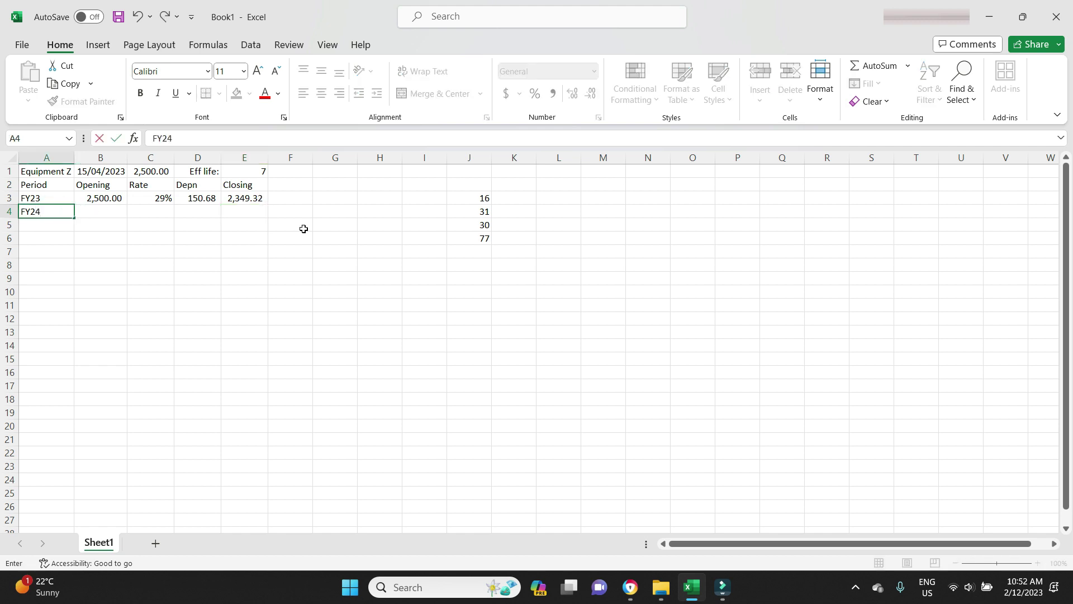
key("Return")
left_click(95, 210)
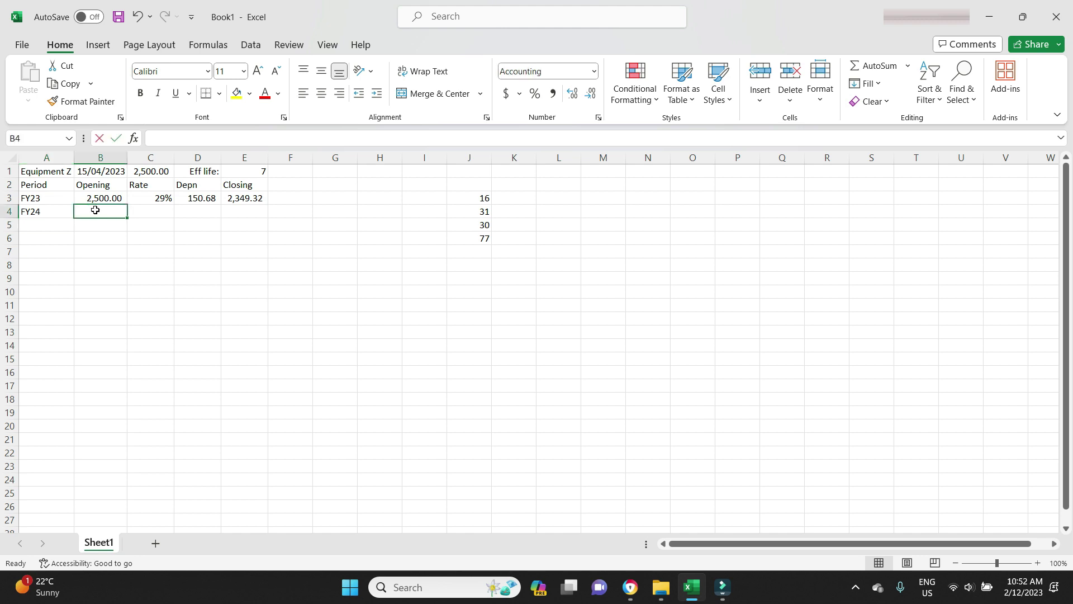
type("+")
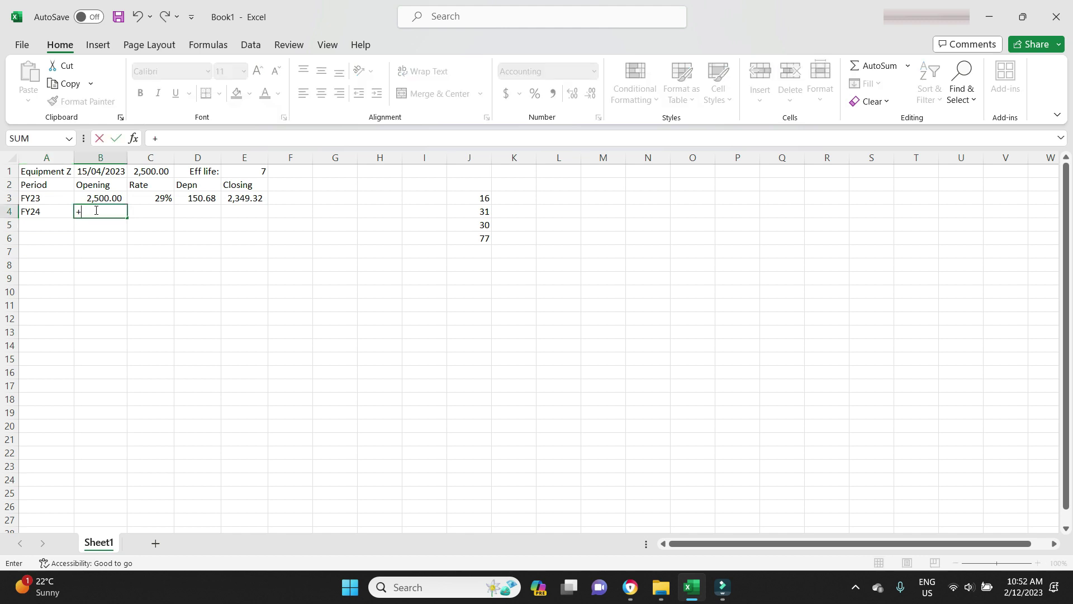
left_click(247, 200)
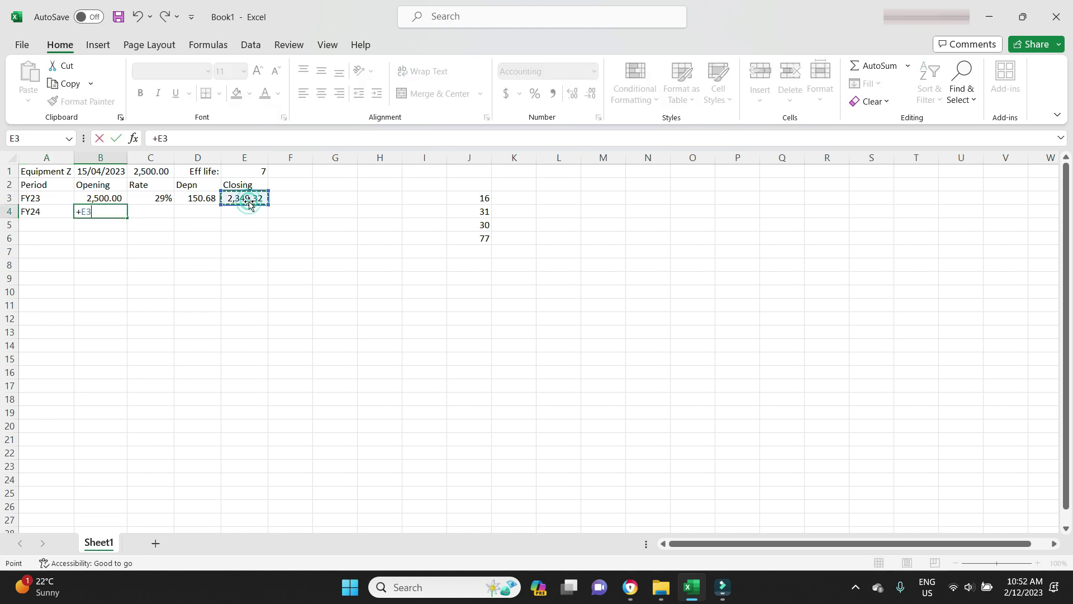
key("Return")
Link the FY24 rate in C4 to the FY23 rate in C3.
left_click(161, 210)
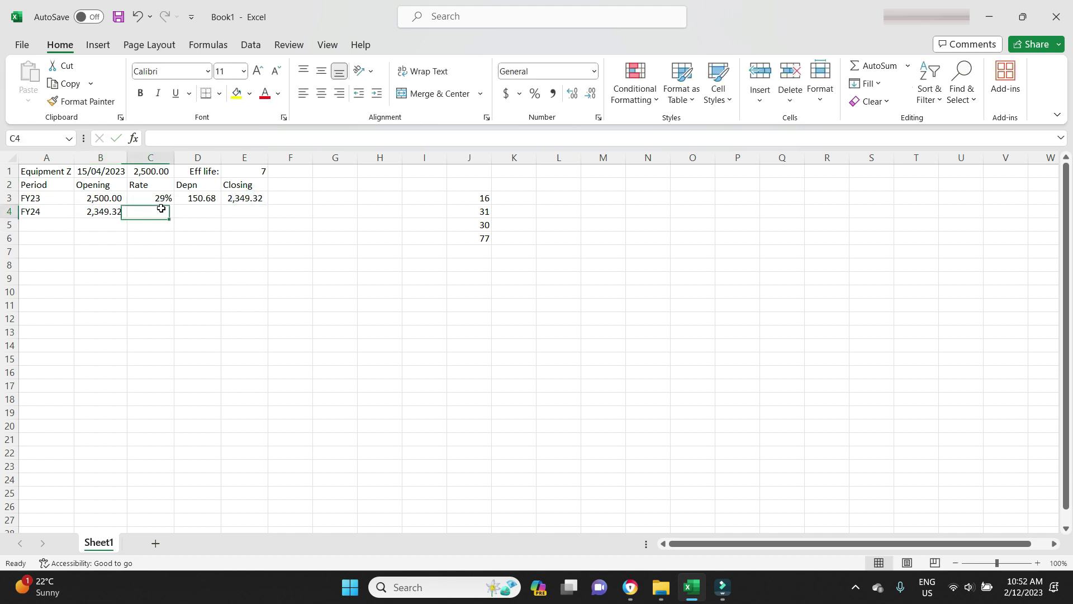
type("+")
left_click(161, 198)
key("Return")
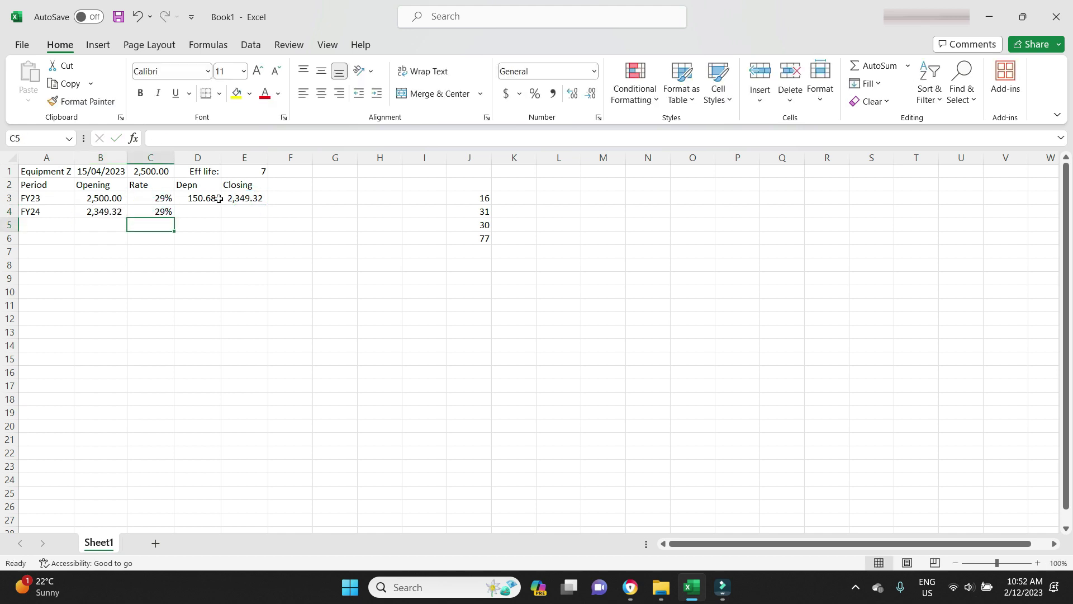
Copy the FY23 depreciation formula from D3 down to the FY24 row in D4.
left_click(201, 198)
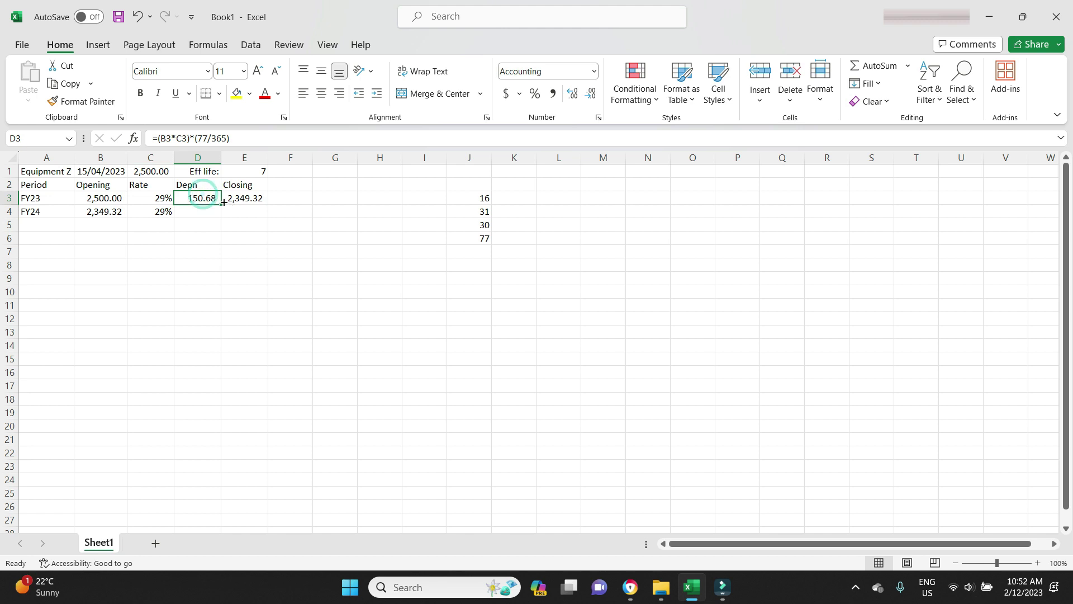
left_click_drag(223, 203, 221, 215)
left_click(213, 290)
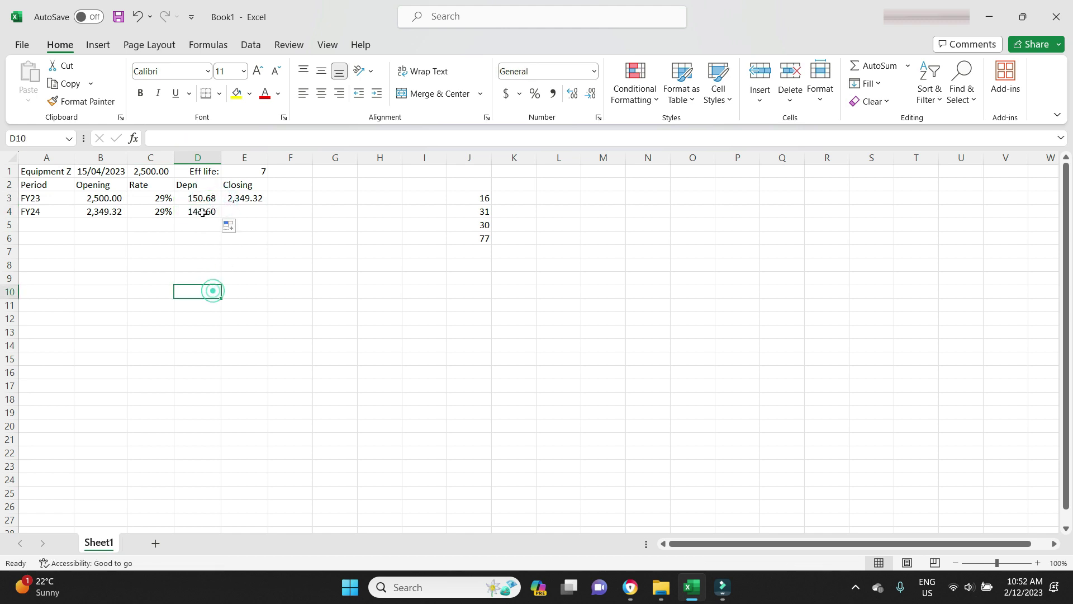
Remove the 77/365 proration from the FY24 depreciation formula in D4, leaving =(B4*C4), and check its references.
left_click(203, 212)
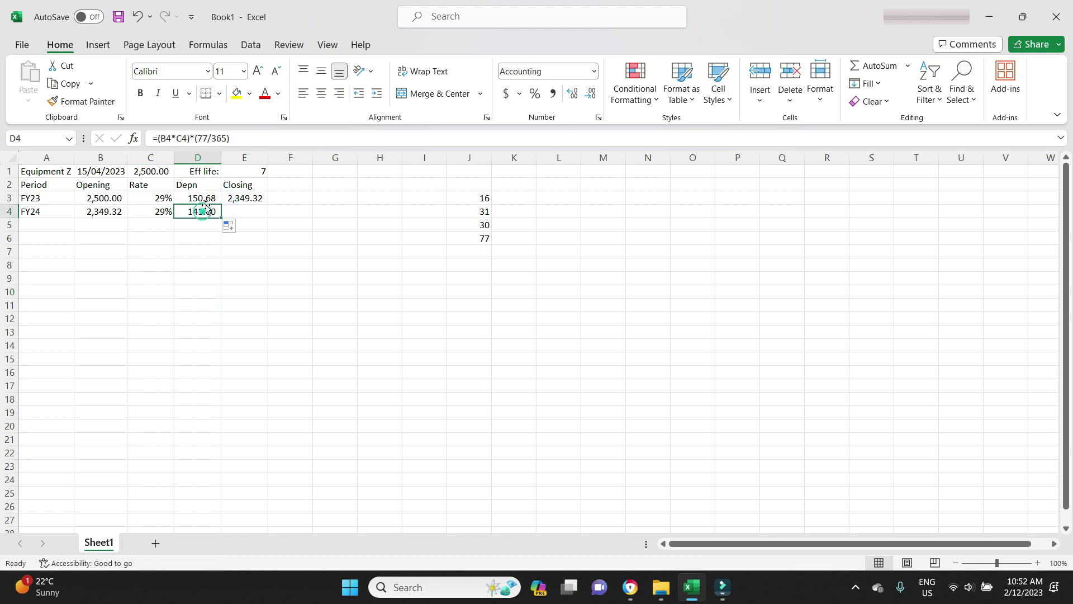
left_click(243, 137)
left_click_drag(244, 137, 191, 139)
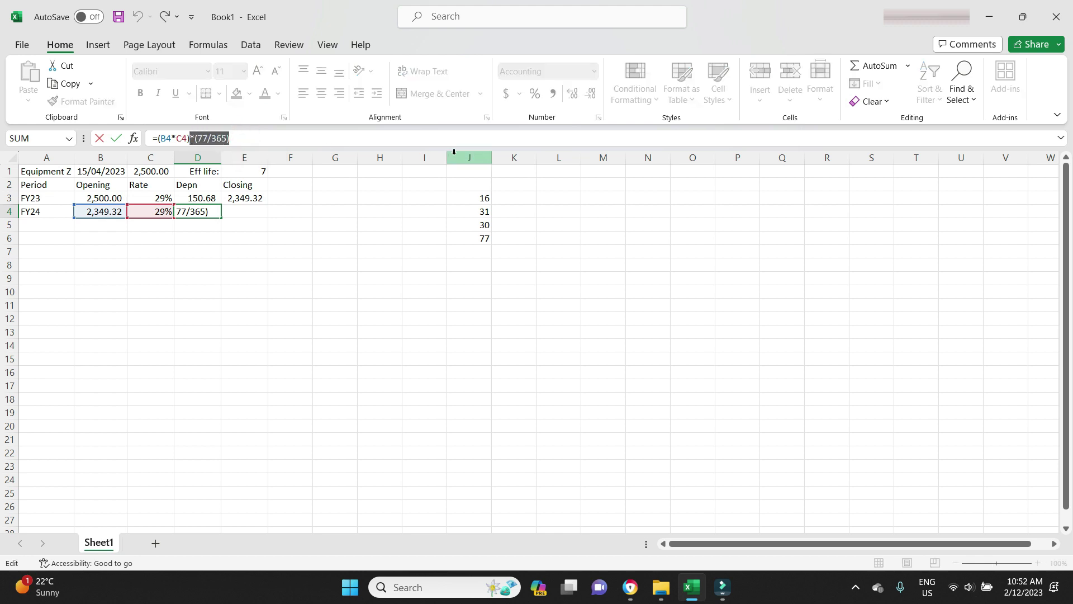
key("BackSpace")
key("Return")
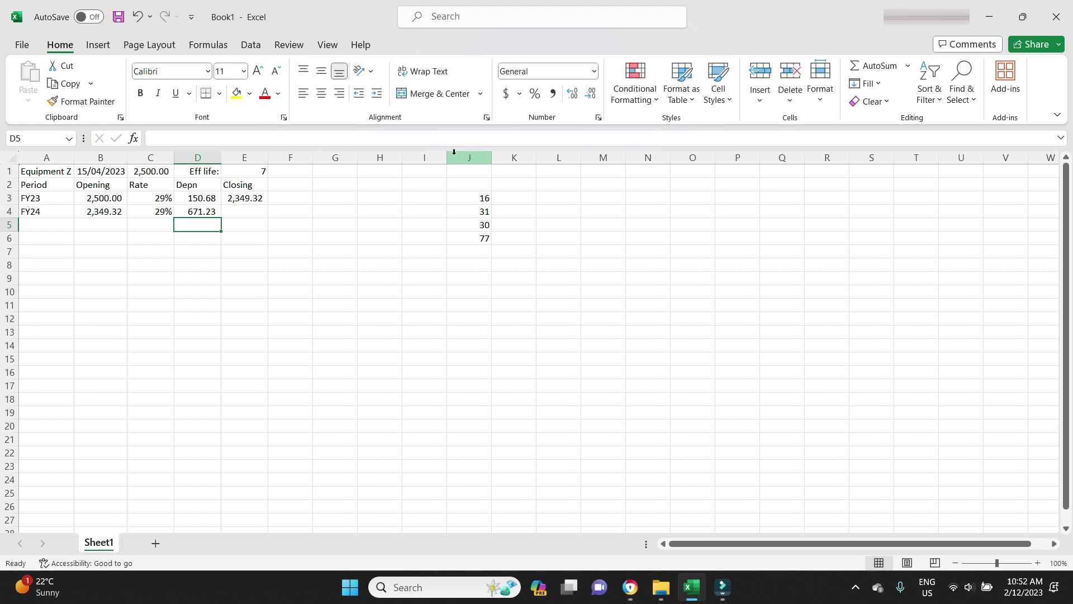
double_click(197, 211)
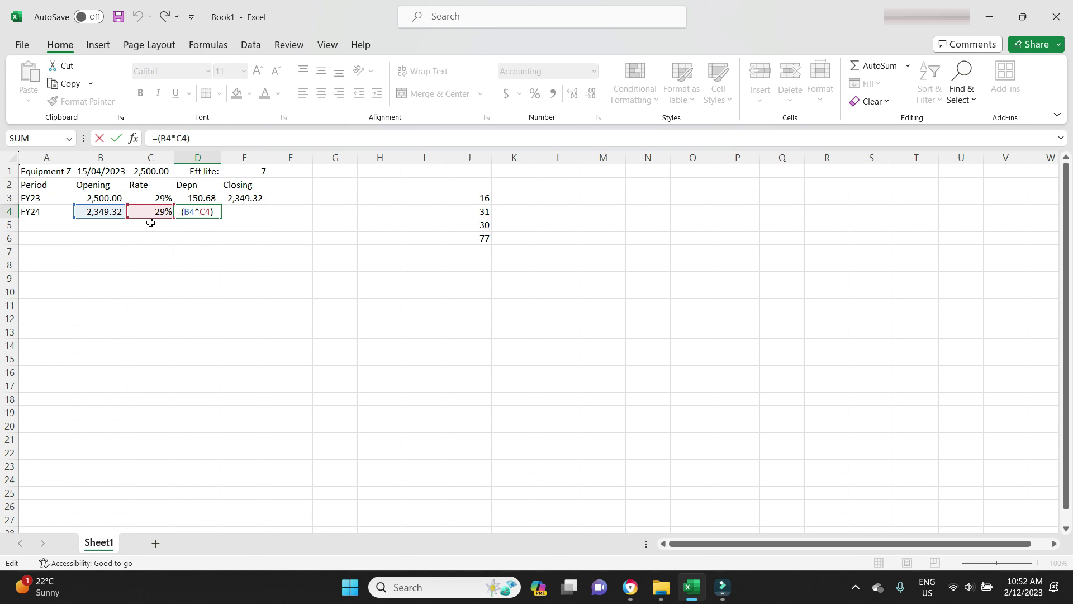
key("ctrl+Return")
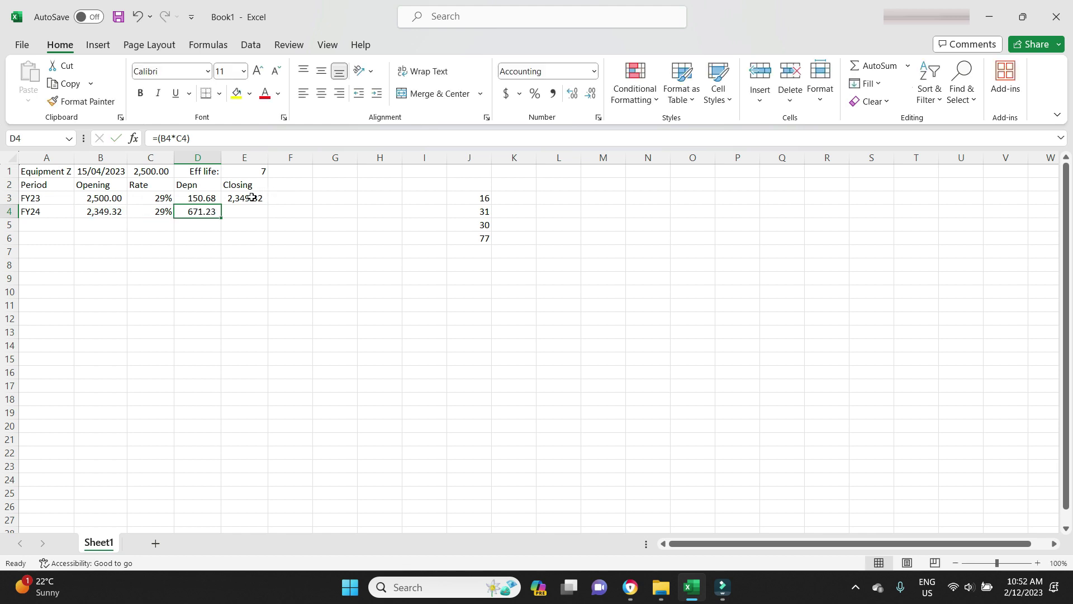
Copy the FY23 closing balance formula from E3 down to E4 and check the cells it references.
left_click(252, 198)
left_click_drag(269, 208, 272, 220)
left_click(244, 210)
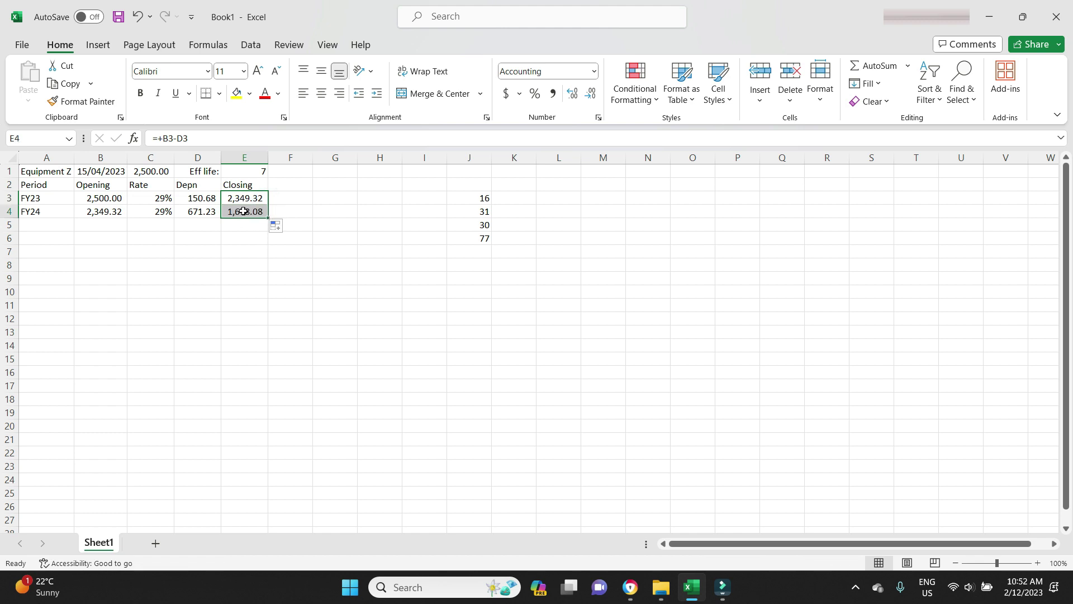
double_click(244, 211)
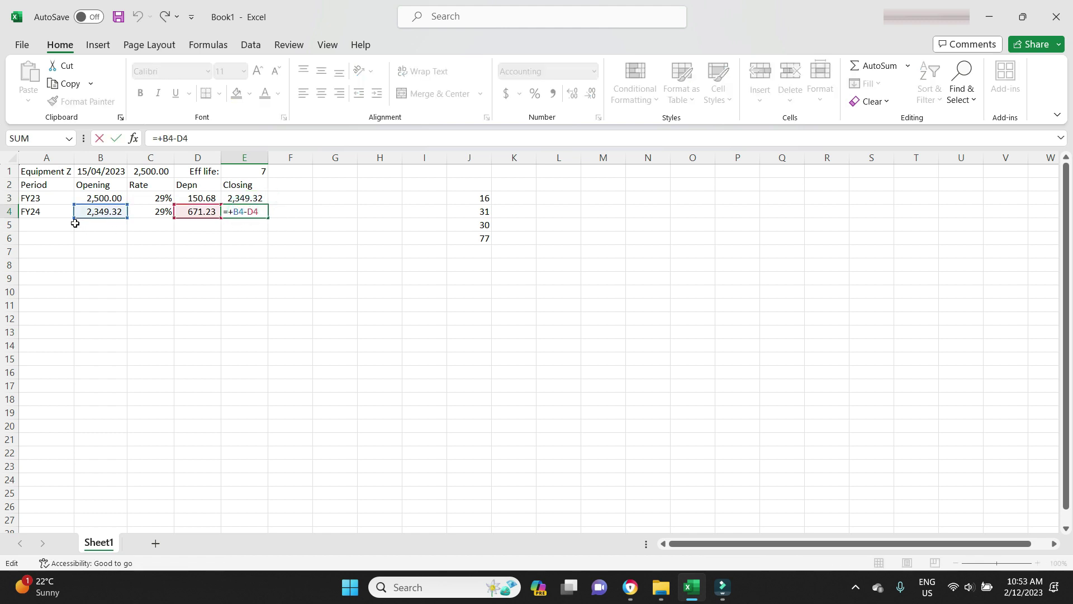
key("Left")
key("Left")
key("Left")
key("ctrl+Return")
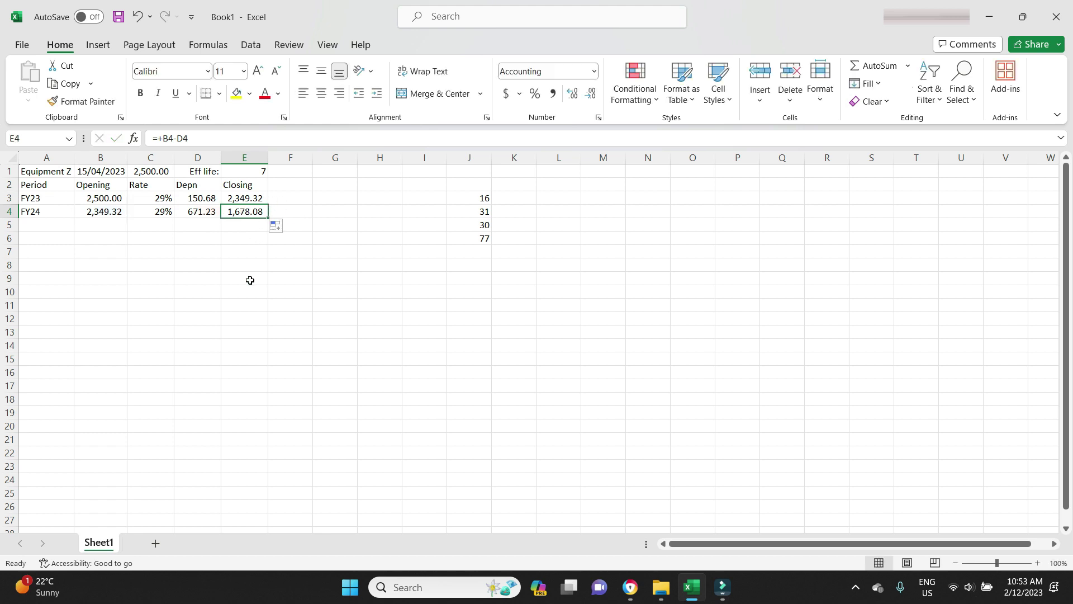
Label the depreciation method as DV in F1, beside the effective life, and review the FY23 rate formula.
left_click(290, 171)
type("DV")
key("Return")
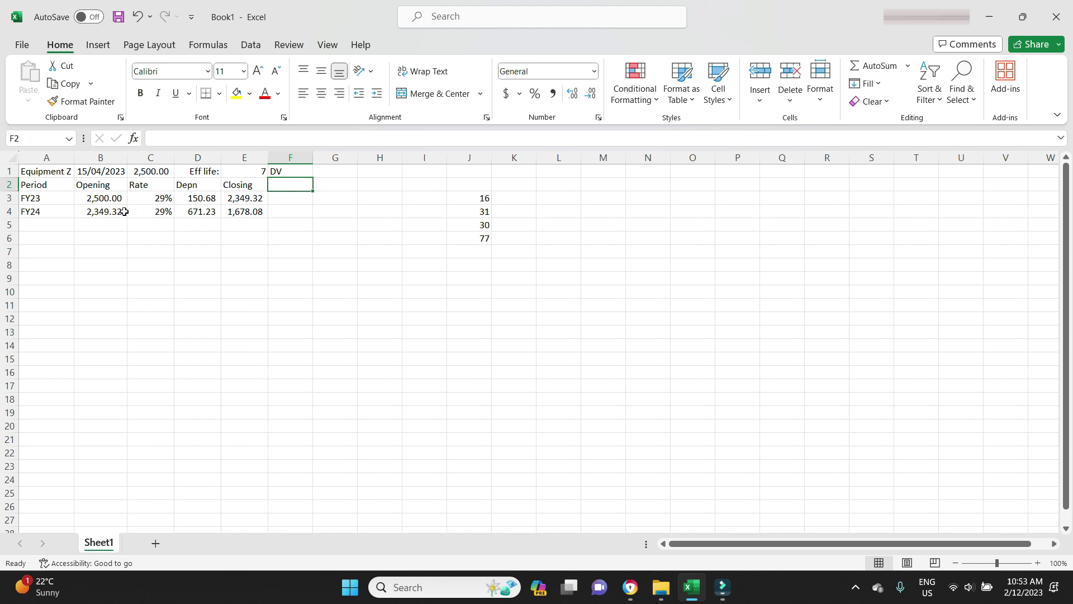
left_click(164, 201)
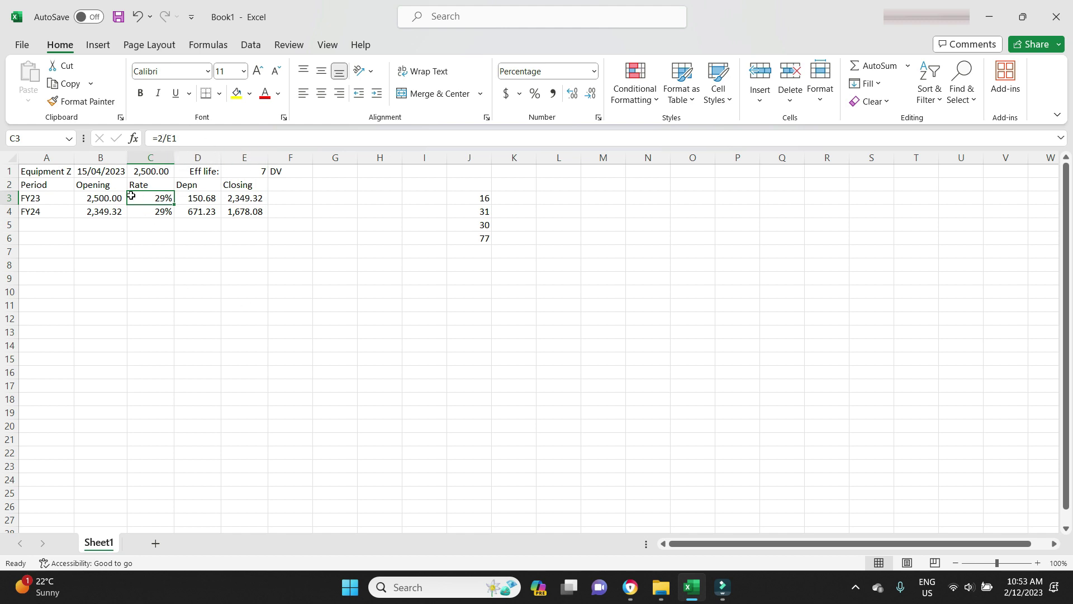
left_click(292, 171)
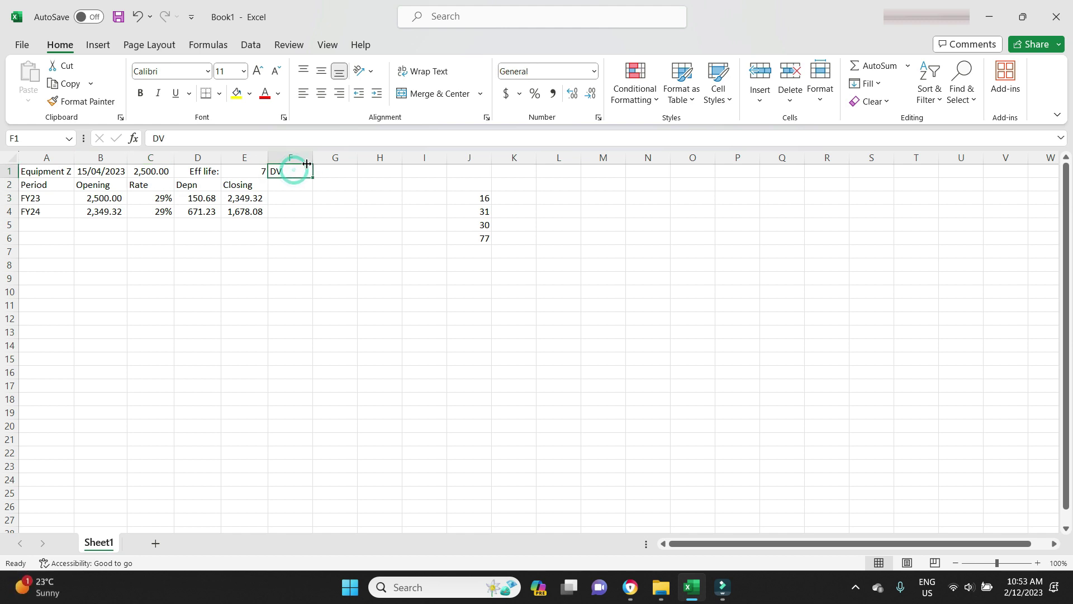
left_click(216, 307)
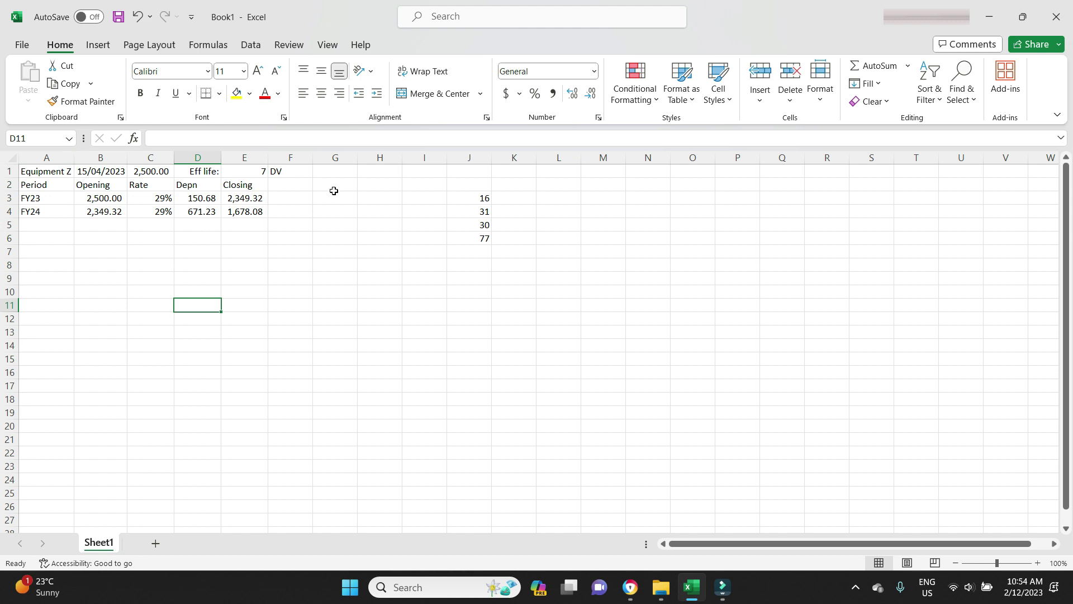
Clear the whole FY24 row and the FY23 rate, depreciation and closing balance in C3:E3.
left_click_drag(28, 213, 270, 220)
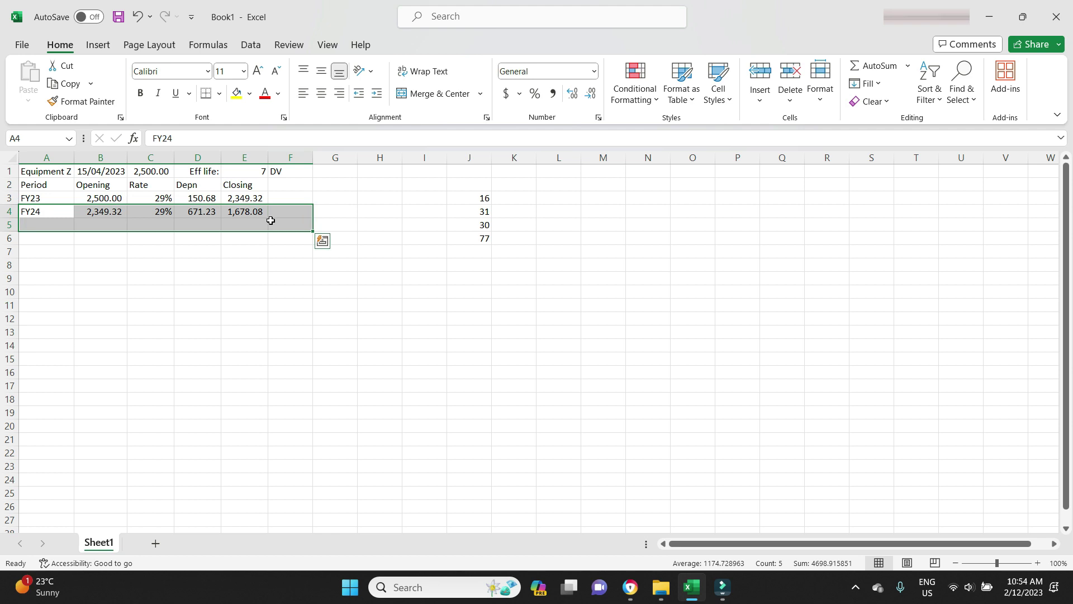
key("Delete")
left_click_drag(145, 197, 266, 200)
key("Delete")
left_click(342, 277)
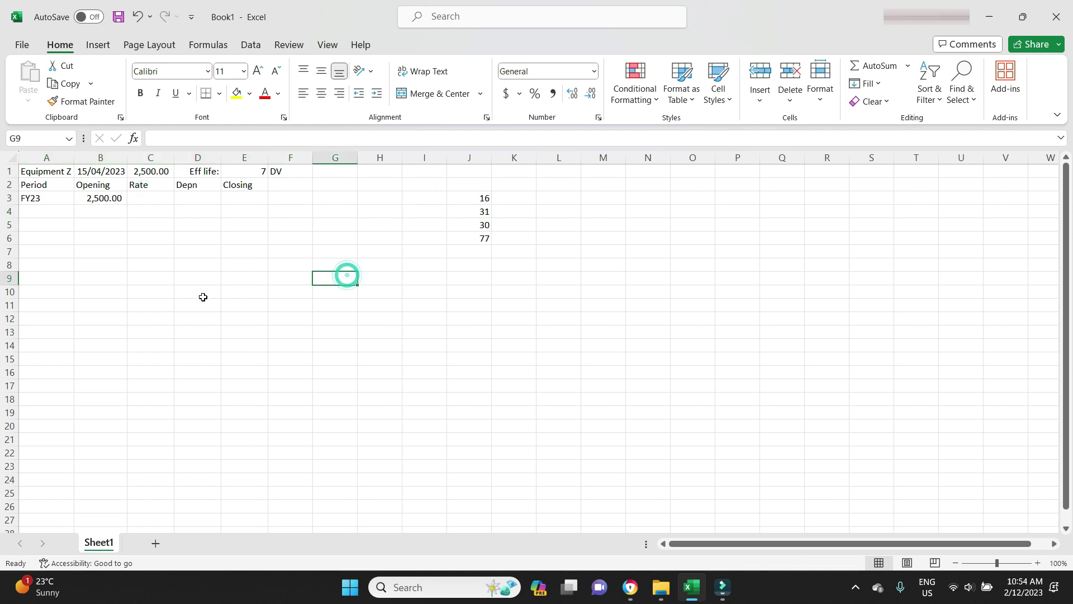
Change the depreciation method label in F1 to SL.
left_click(283, 169)
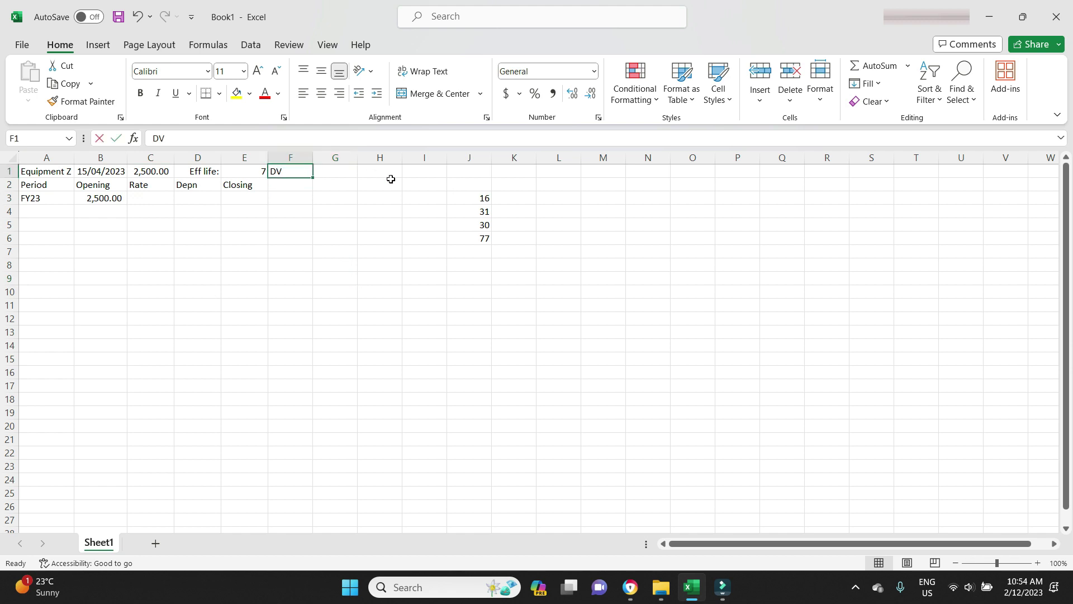
type("SL")
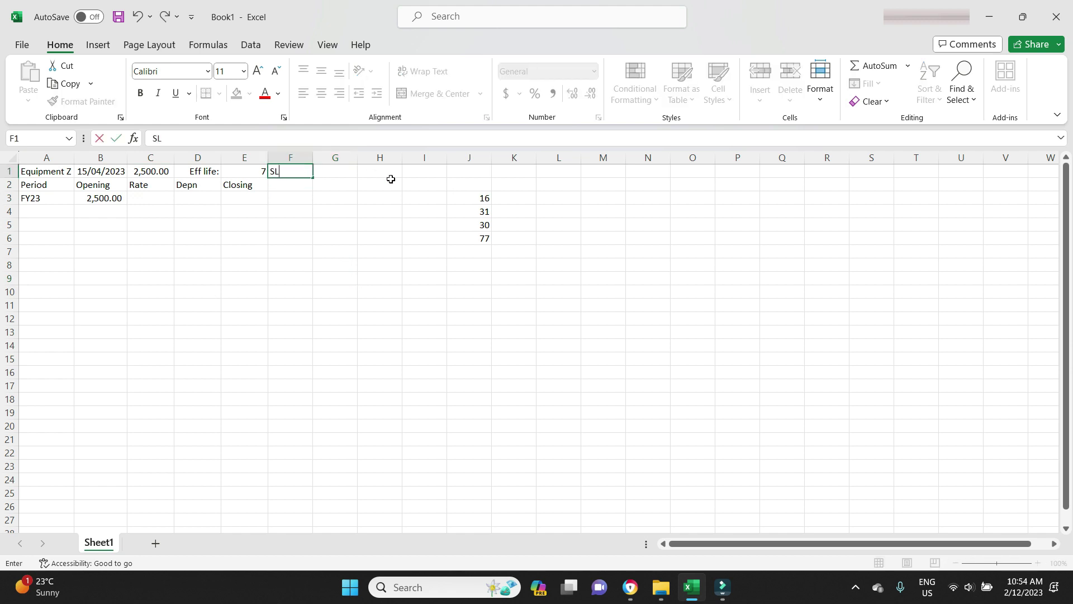
key("Return")
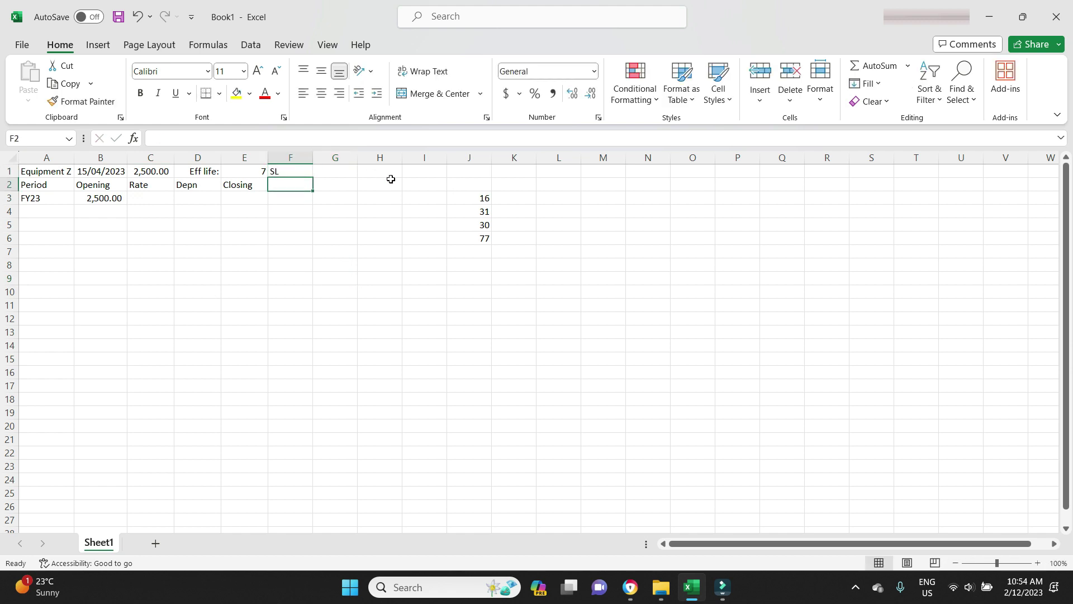
Calculate the straight-line FY23 rate in C3 as one divided by the effective life, with the formula =1/E1.
left_click(84, 199)
left_click(162, 199)
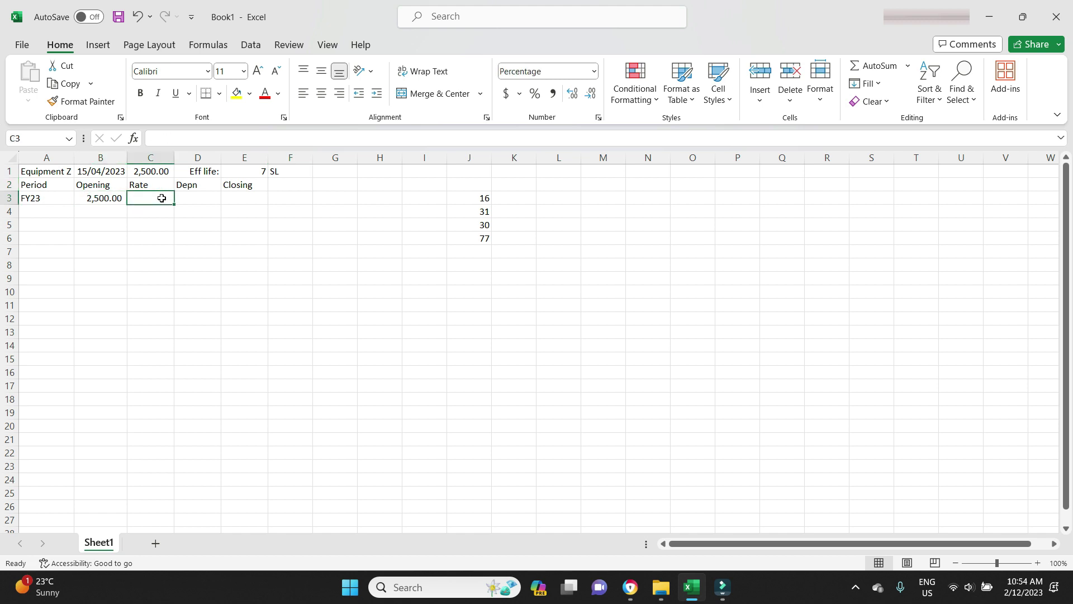
type("=1/")
key("Escape")
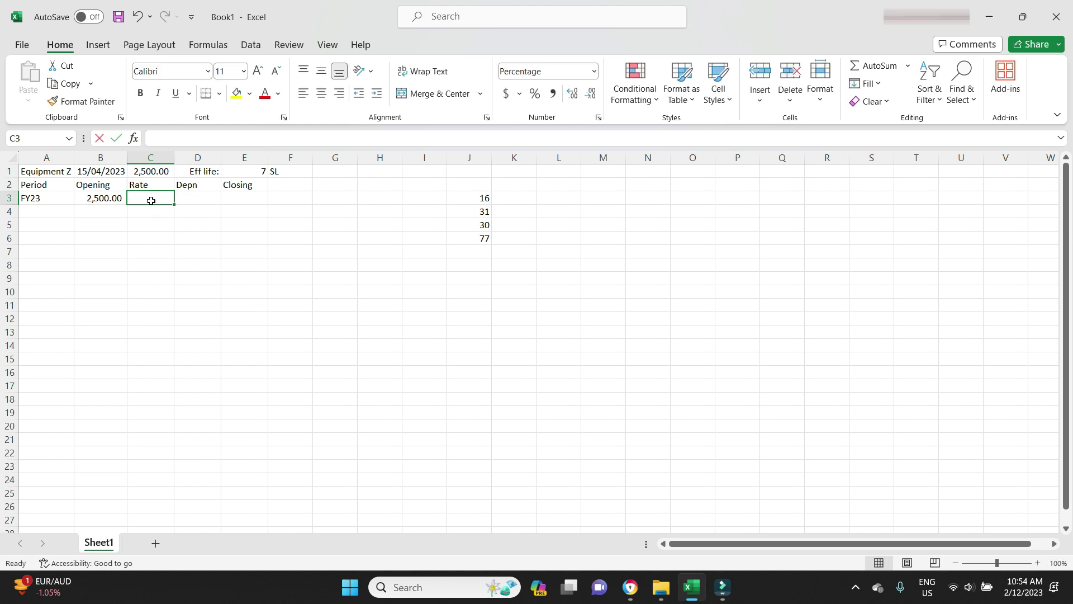
type("=")
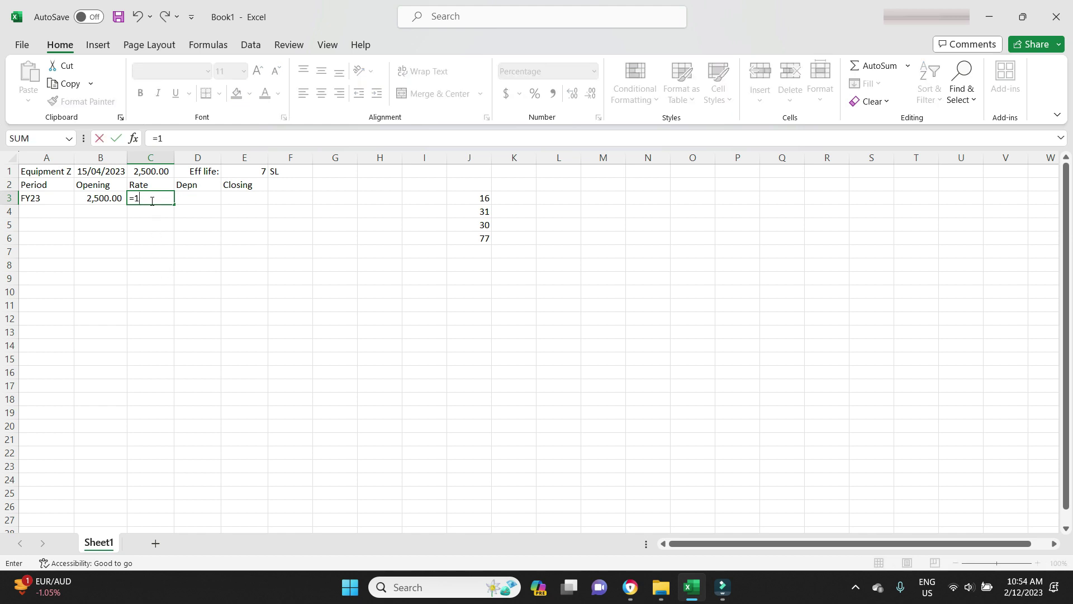
type("1/")
left_click(238, 171)
key("Return")
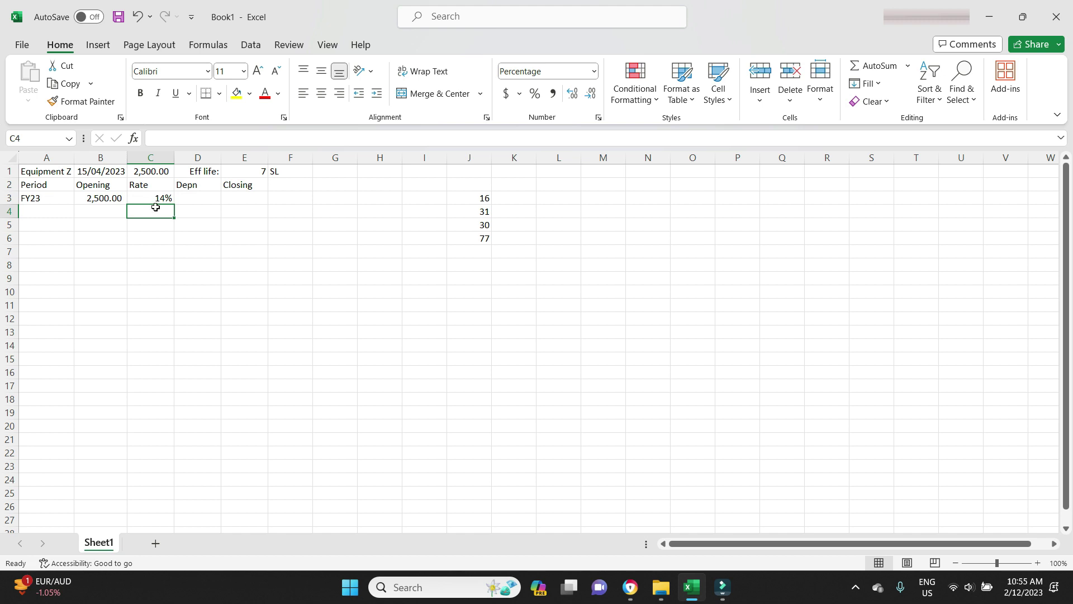
Calculate the full-year FY23 depreciation in D3 as cost times rate, with the formula =C1*C3.
double_click(212, 198)
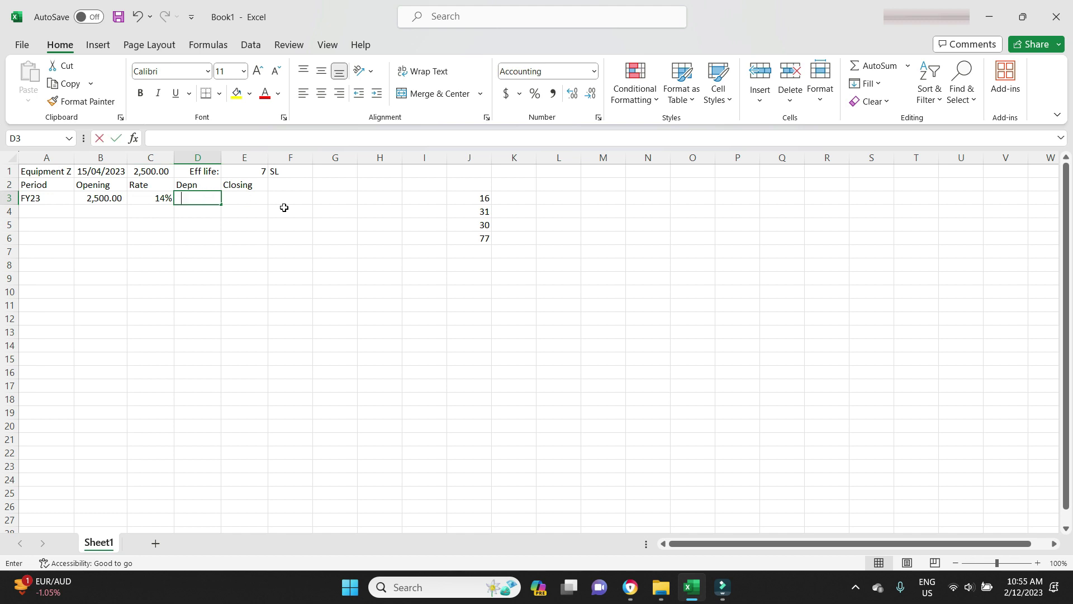
type("=")
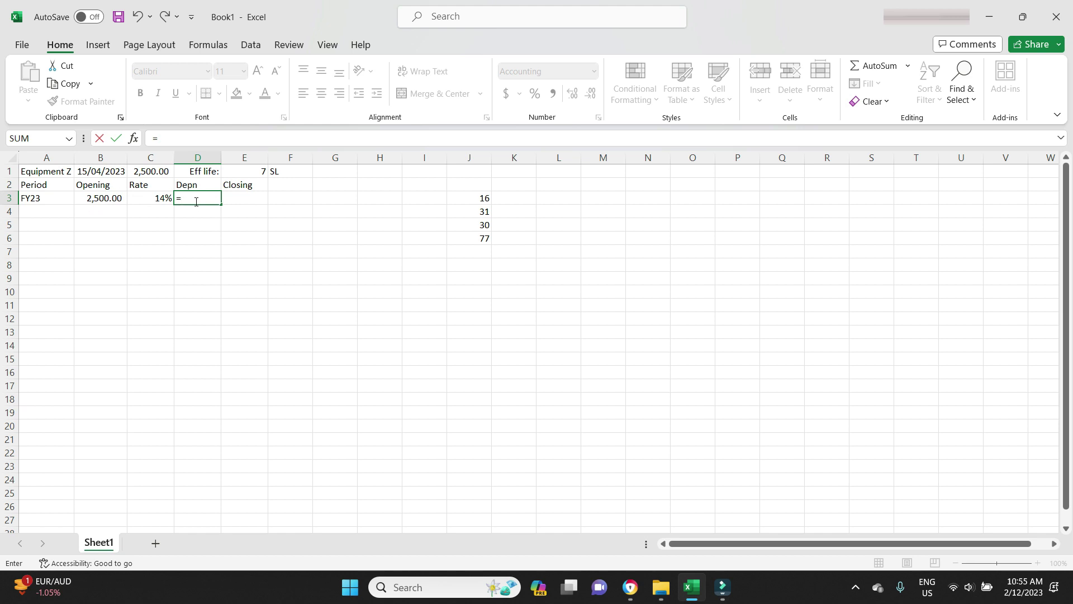
left_click(151, 171)
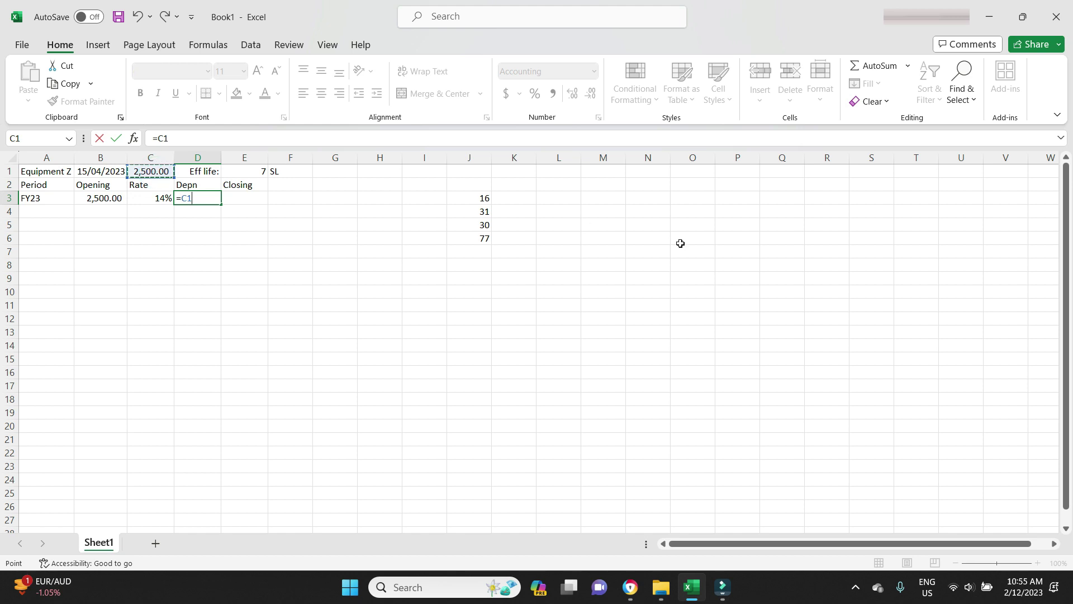
type("*")
left_click(144, 199)
key("Return")
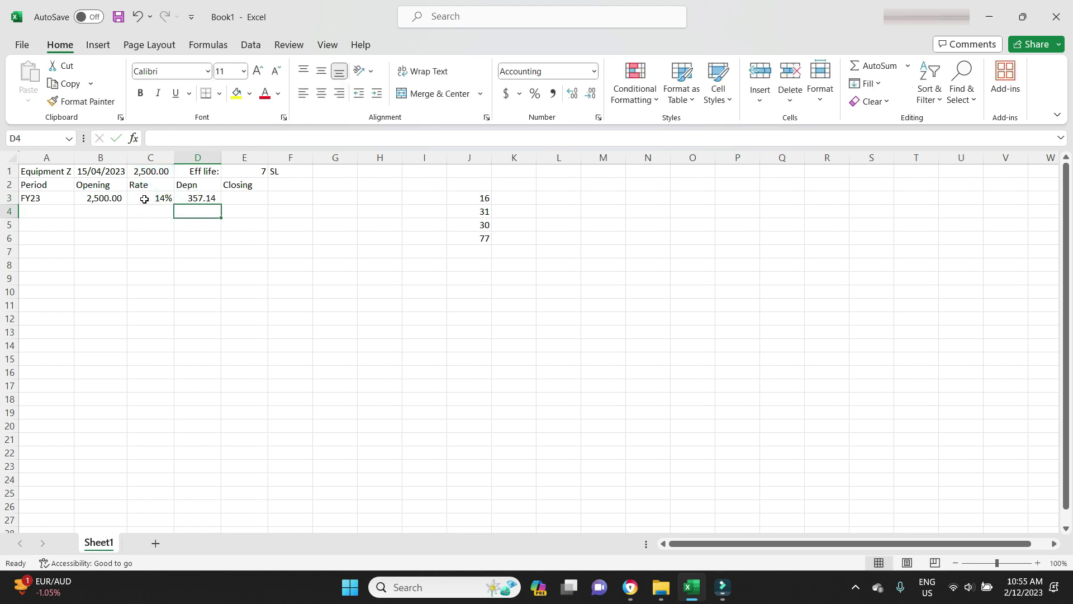
Prorate the FY23 depreciation in D3 for 77 days held by extending the formula to =(C1*C3)*(77/365).
left_click(196, 199)
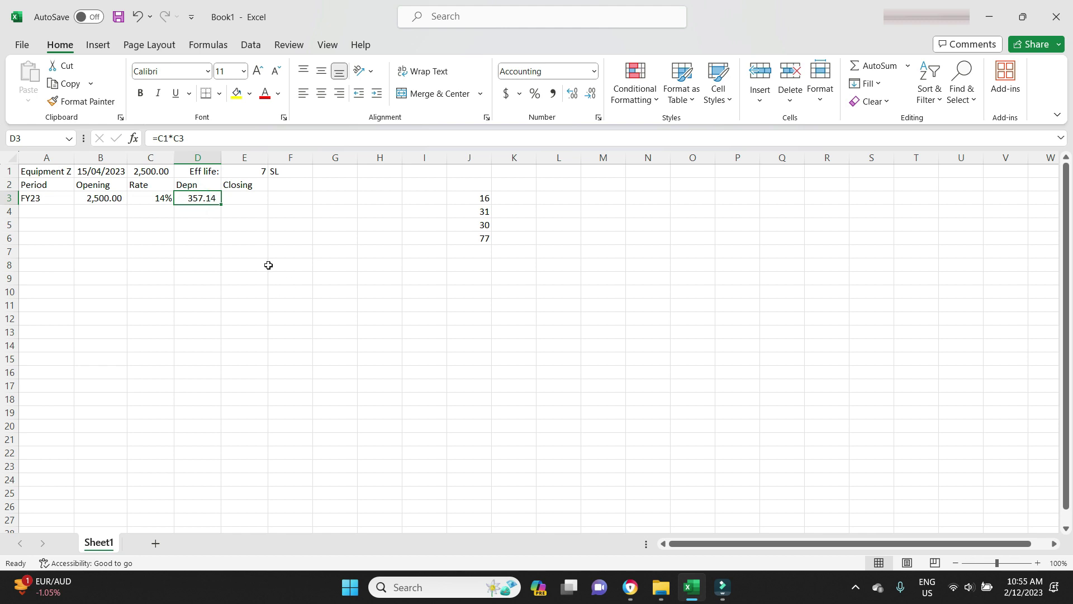
left_click(227, 142)
type(")")
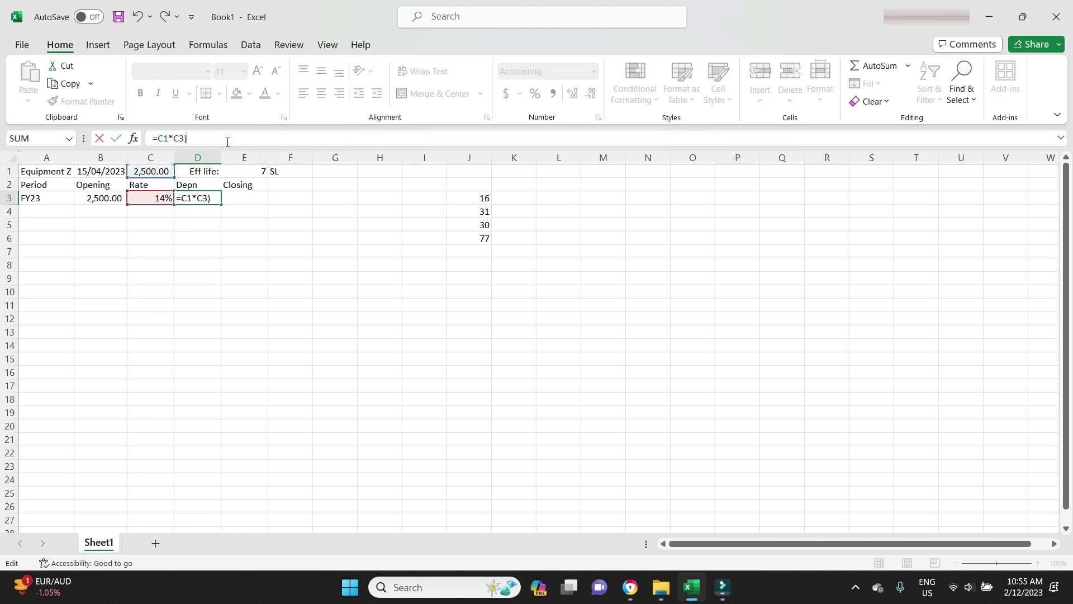
left_click(165, 137)
type("(")
left_click(253, 141)
type("*(77/365")
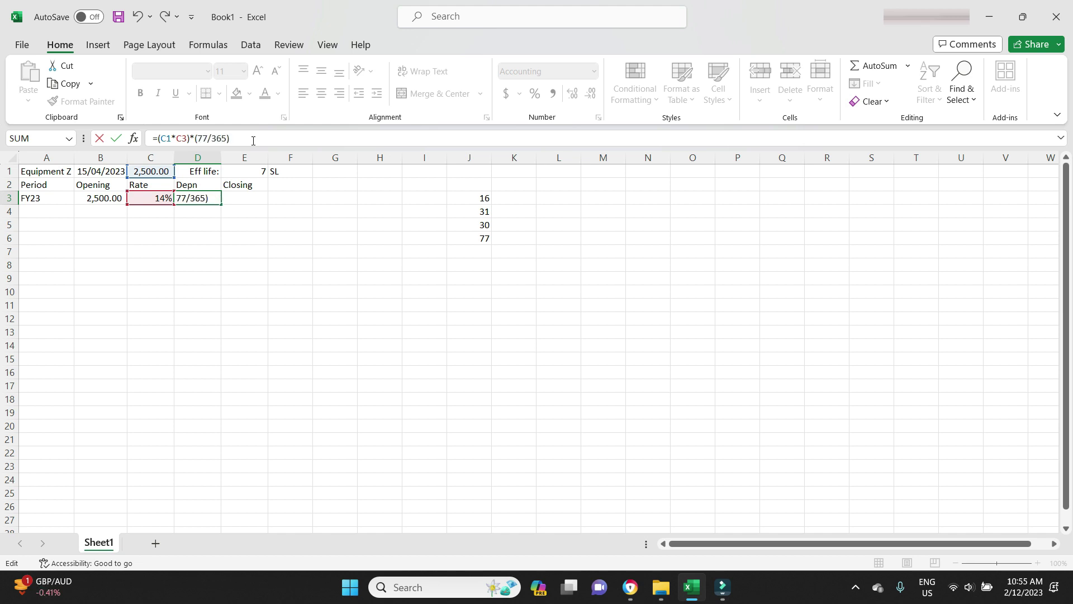
key("Return")
Calculate the FY23 closing balance in E3 with +B3-D3, and check the sum of depreciation and closing balance.
left_click(239, 203)
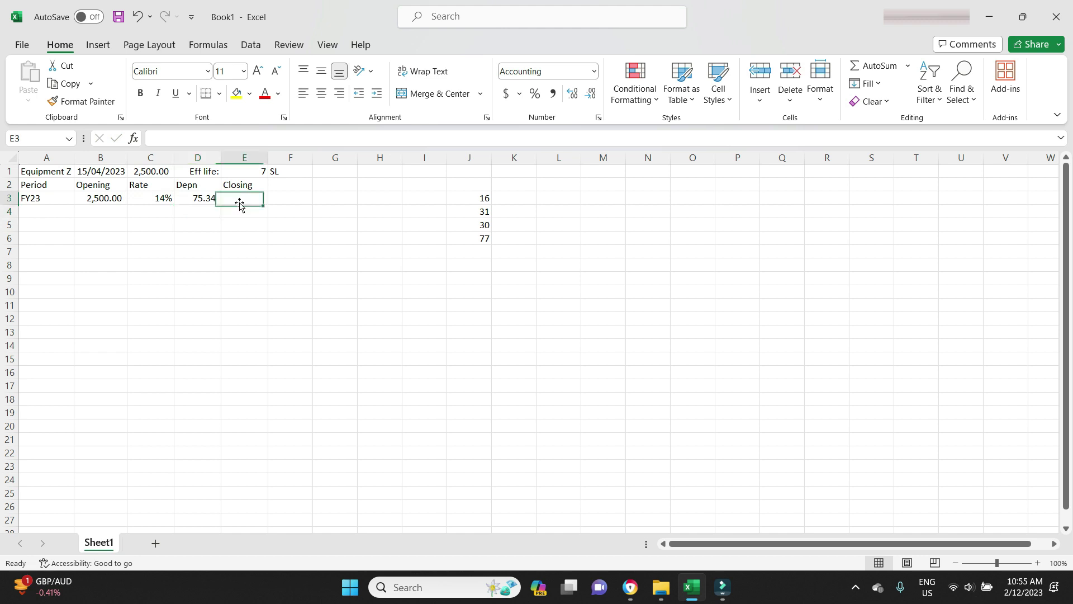
type("+")
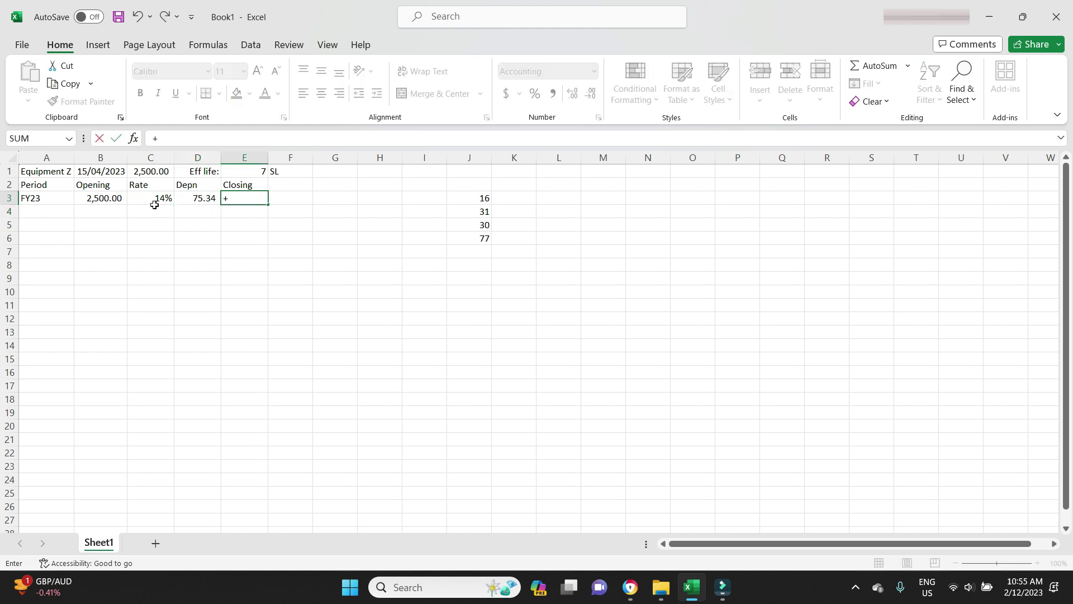
left_click(102, 202)
type("-")
left_click(183, 198)
key("Return")
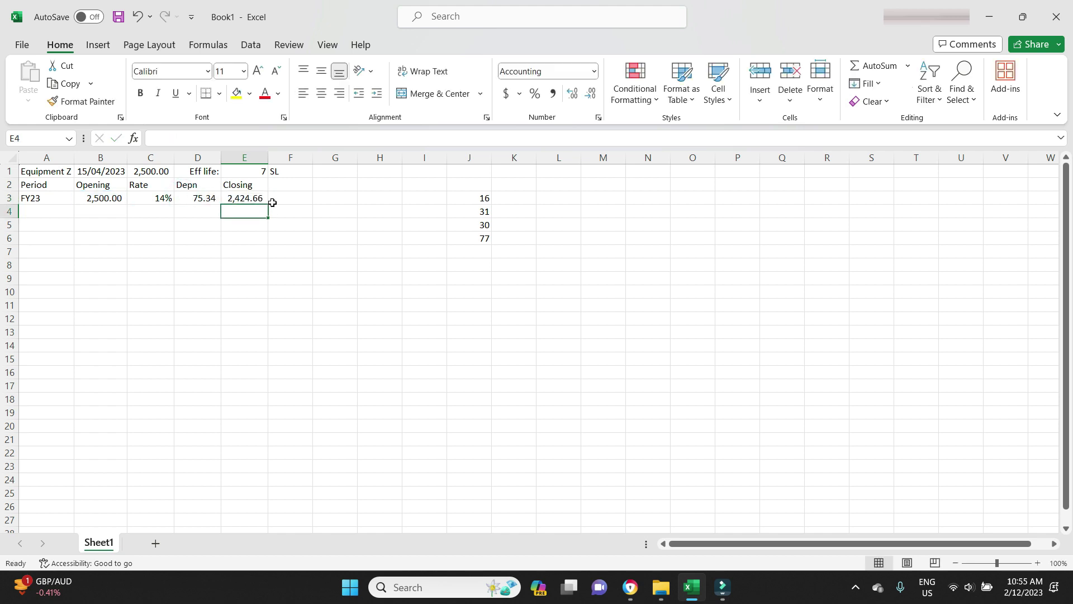
left_click_drag(204, 199, 247, 199)
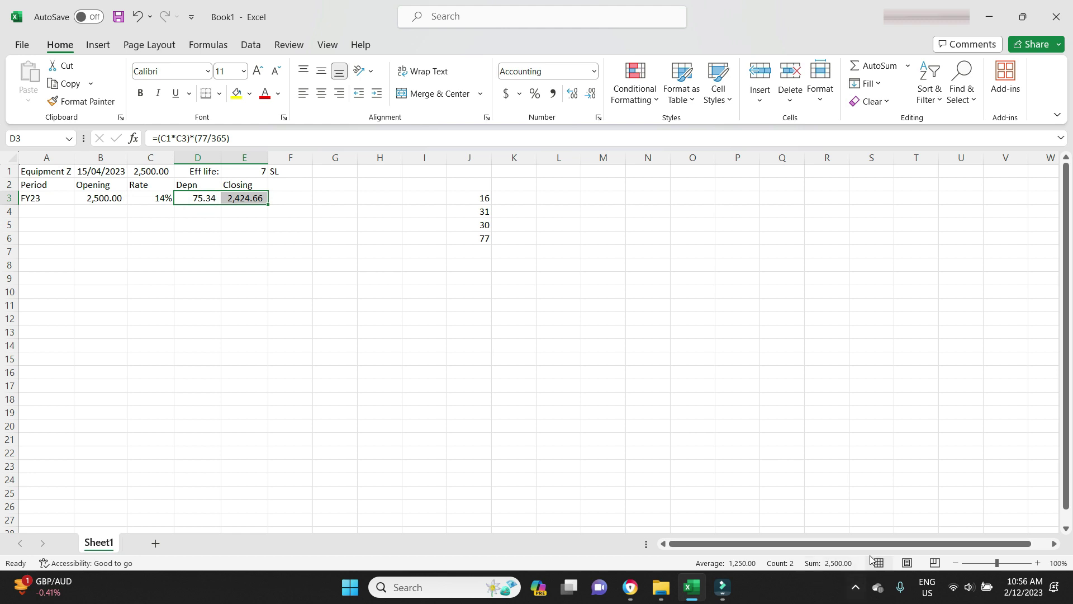
left_click(280, 346)
Add the period FY24 in A4, below FY23.
double_click(37, 214)
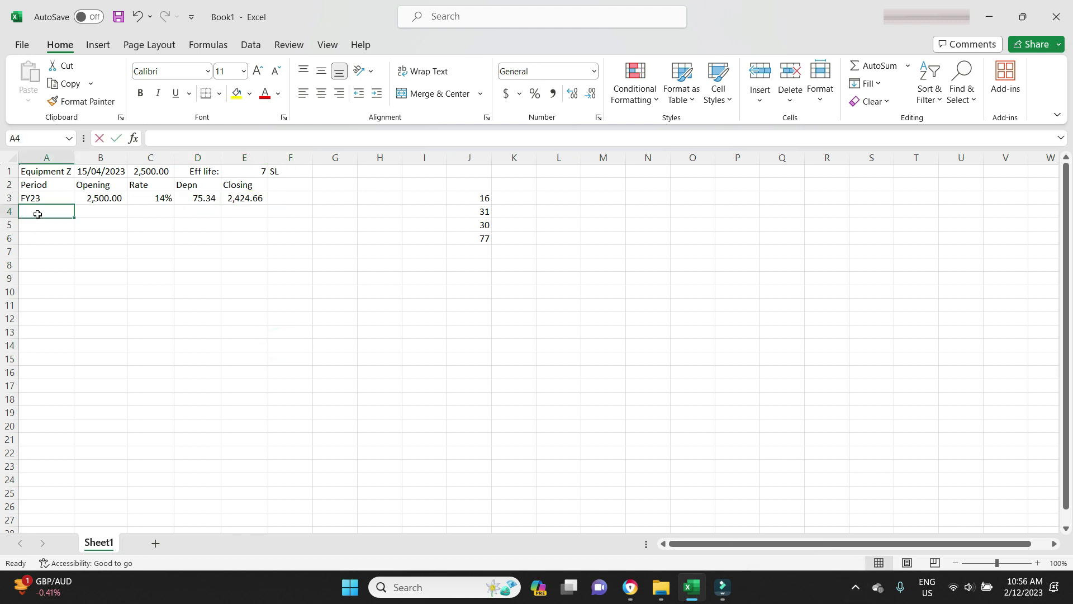
type("FY24")
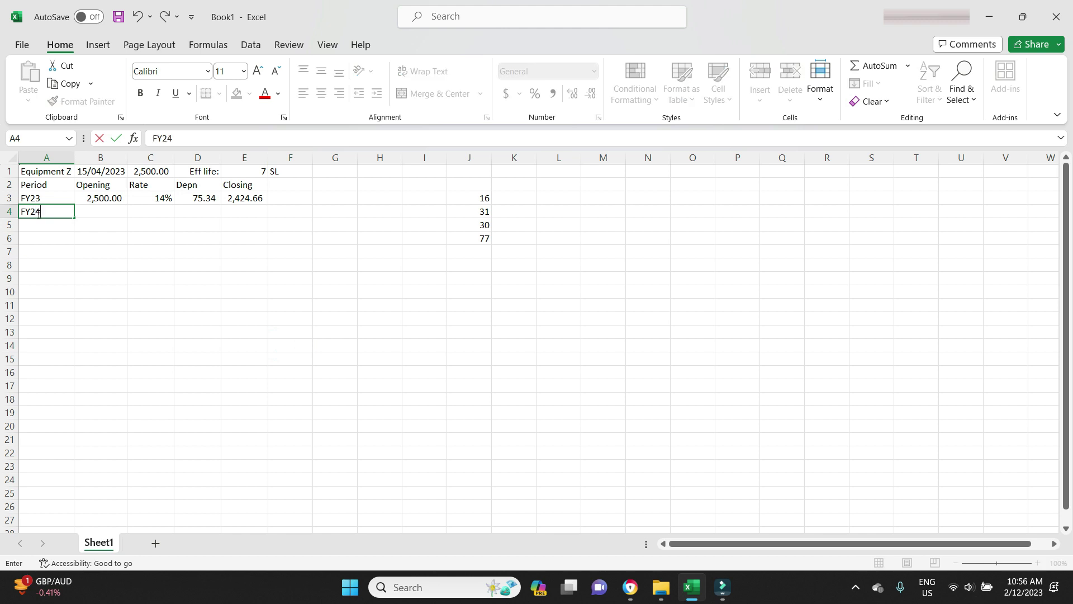
key("Tab")
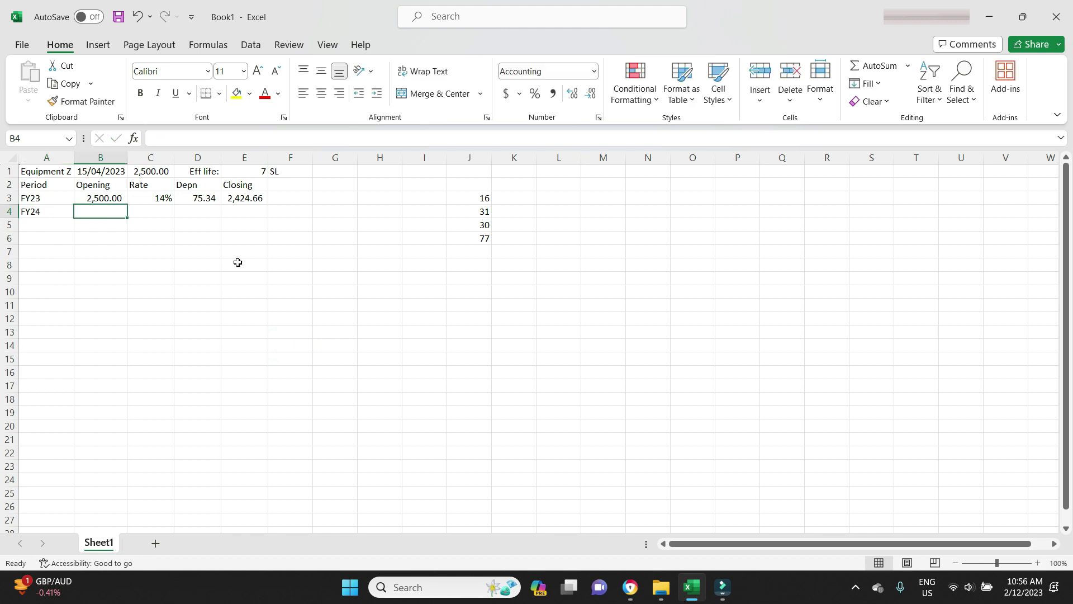
Link the FY24 opening balance in B4 to the closing balance in E3, and the FY24 rate in C4 to C3.
key("F2")
type("+")
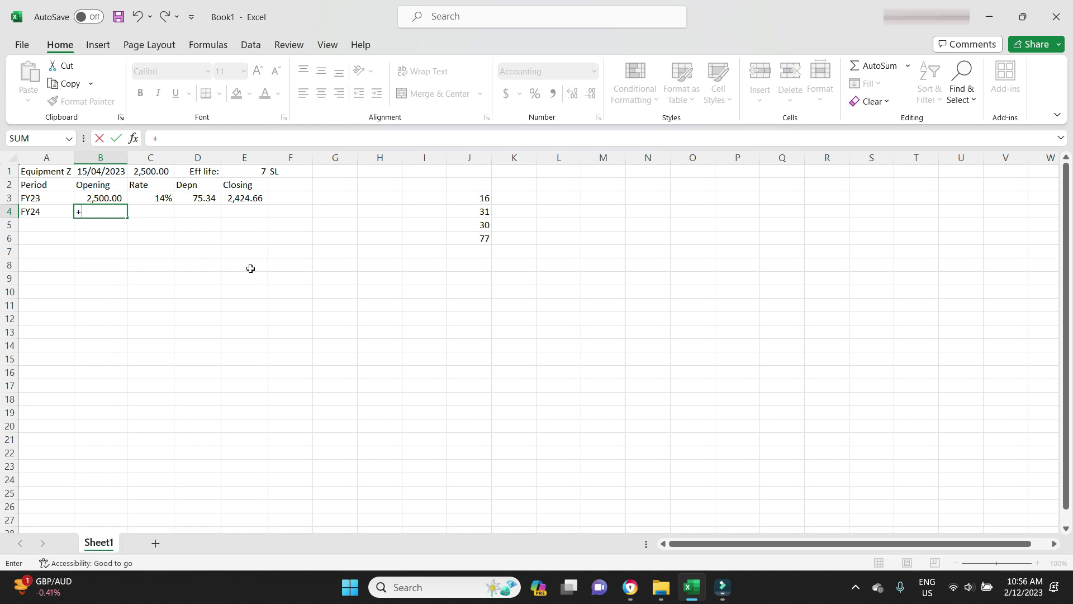
left_click(250, 198)
key("Return")
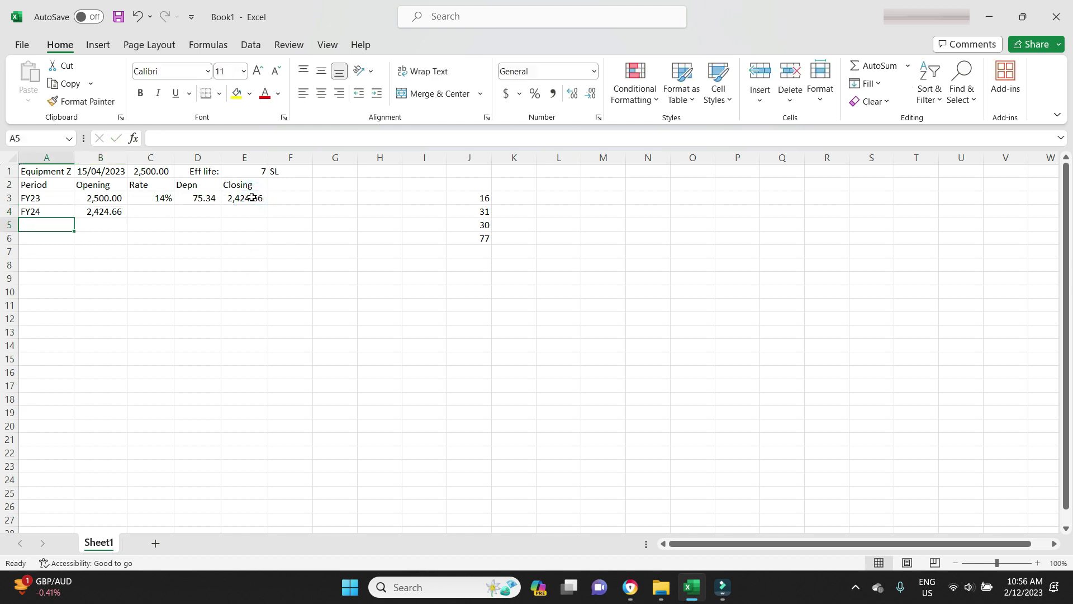
left_click(149, 213)
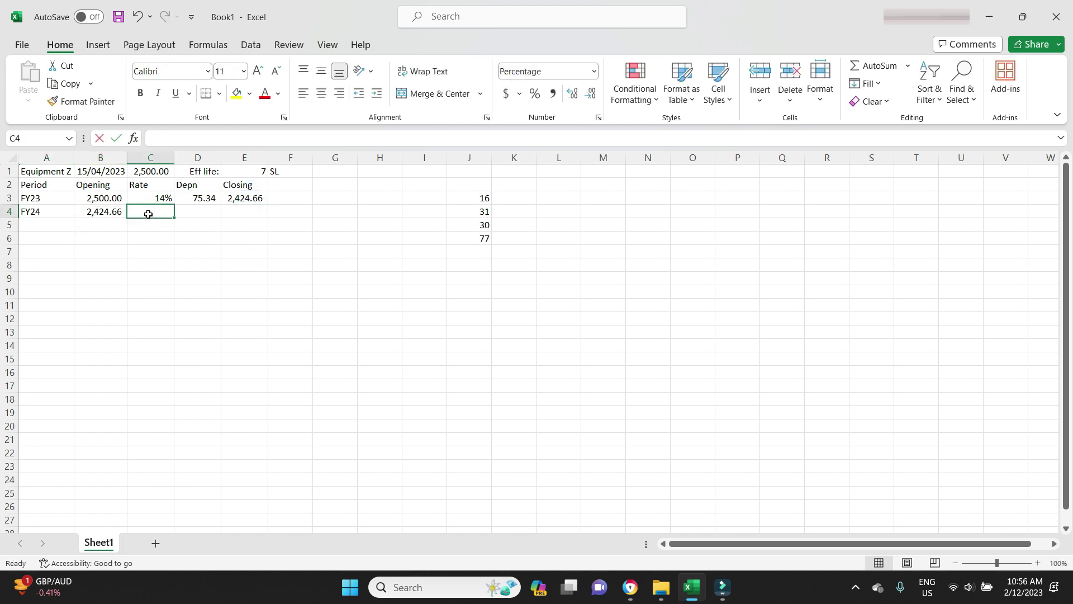
type("+")
key("Up")
key("Return")
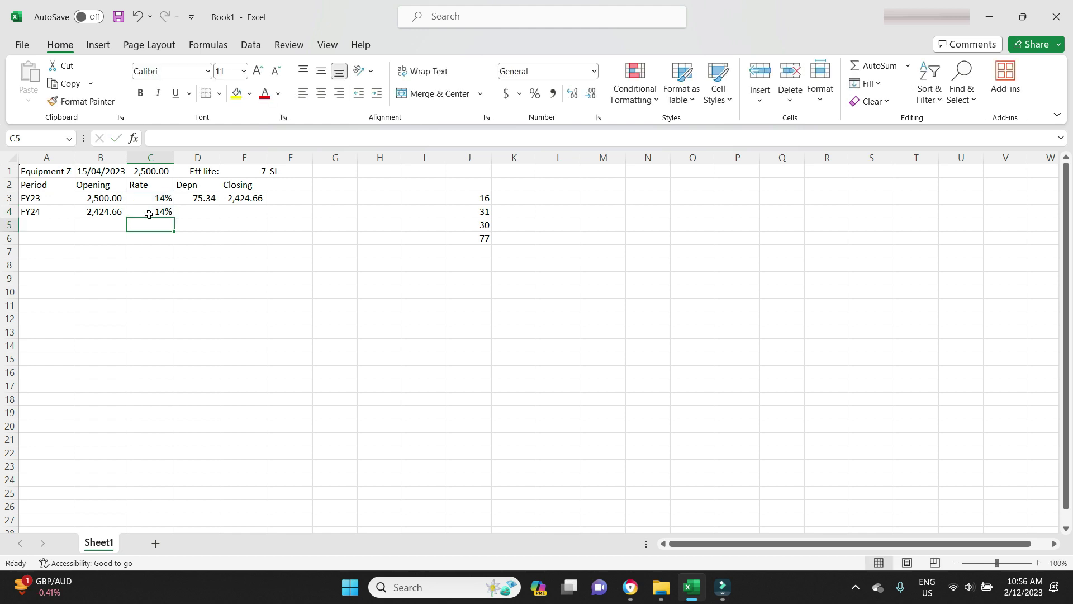
Copy the depreciation formula from D3 to D4 and repoint its cost reference to C1.
left_click(211, 198)
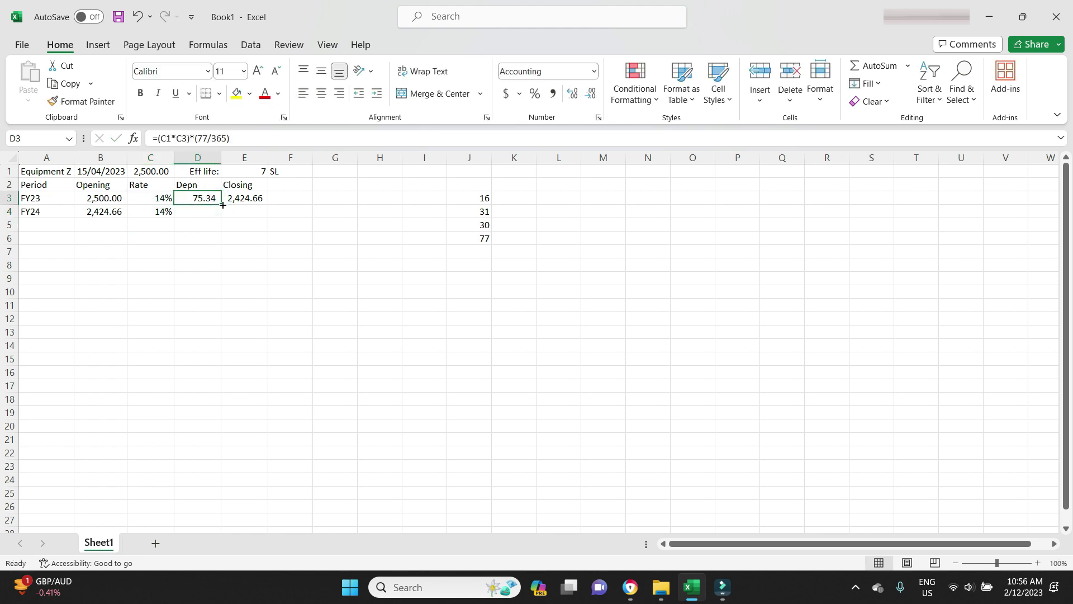
left_click_drag(223, 205, 223, 219)
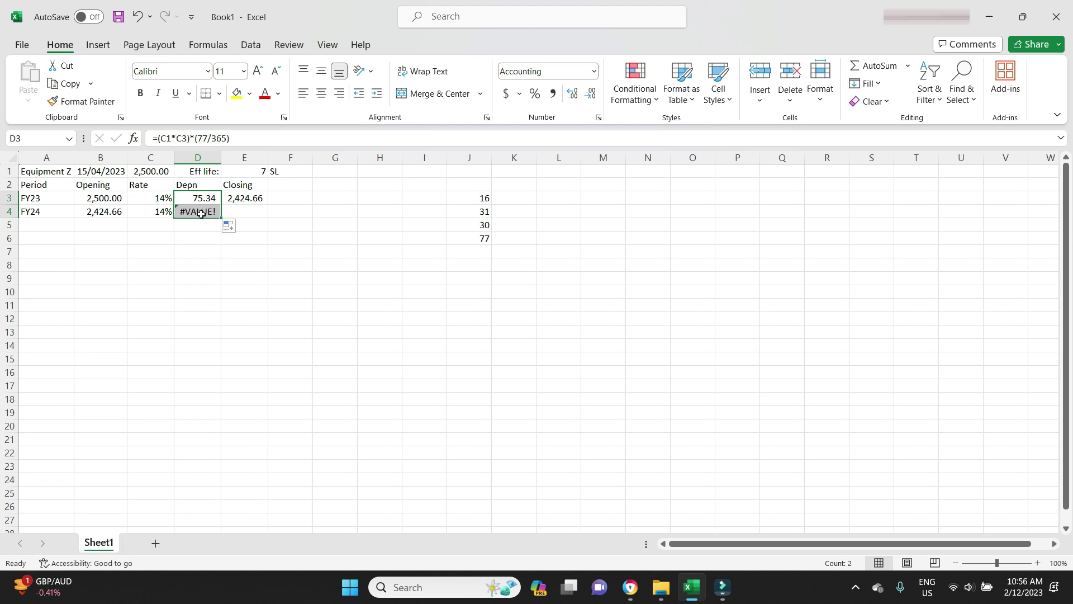
left_click(201, 211)
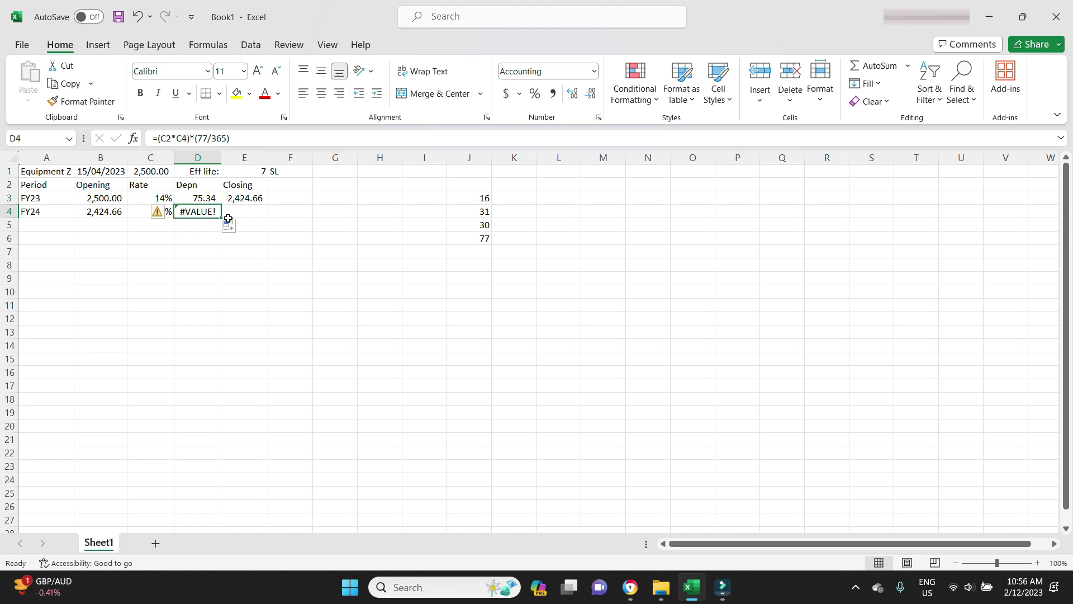
double_click(199, 213)
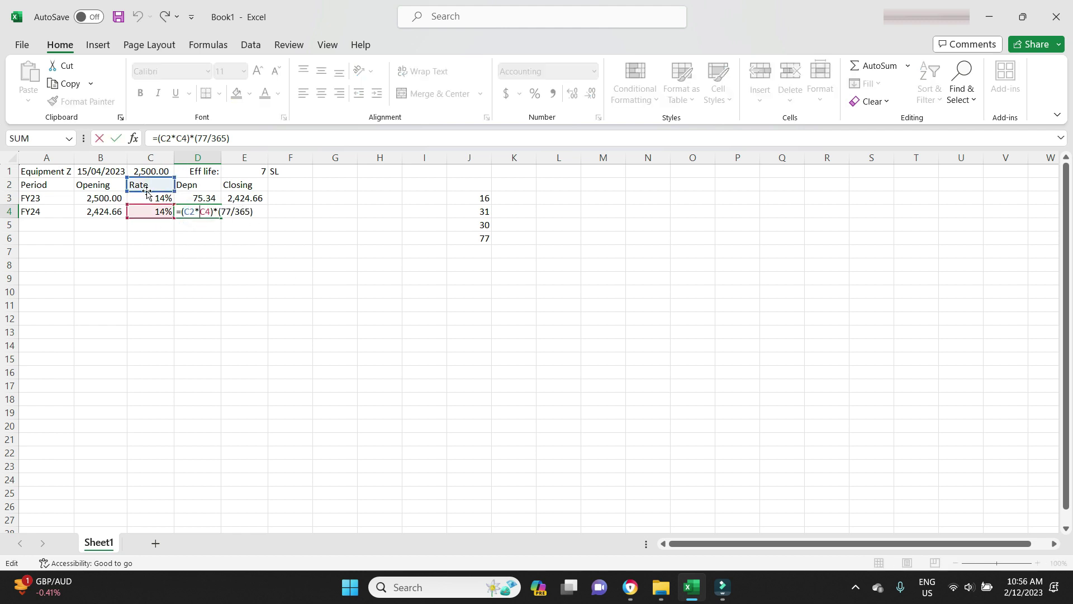
left_click_drag(148, 194, 150, 179)
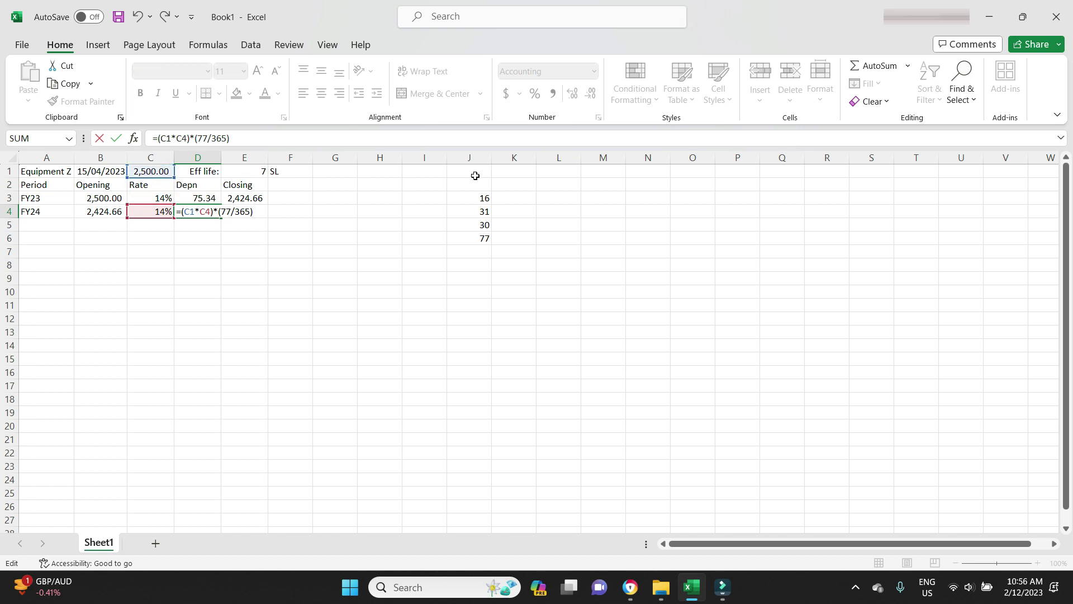
key("Return")
Try =(C1*C4) without the 77/365 proration as the FY24 depreciation in D4, and clear the cell.
left_click(202, 211)
left_click(242, 144)
key("BackSpace")
key("BackSpace")
key("BackSpace")
key("BackSpace")
key("BackSpace")
key("BackSpace")
key("BackSpace")
key("BackSpace")
key("BackSpace")
key("Return")
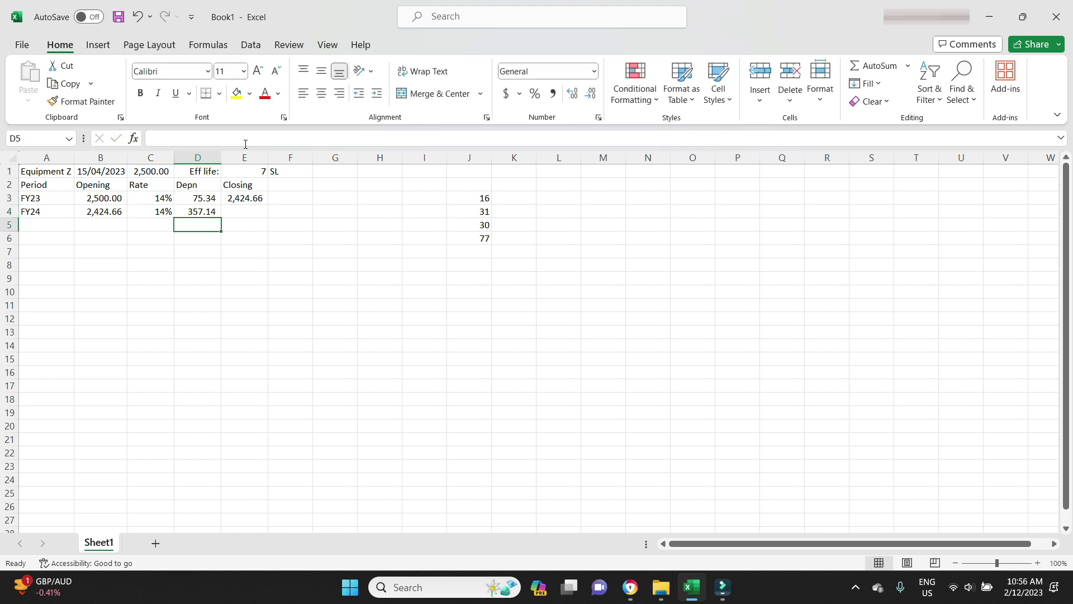
left_click(207, 212)
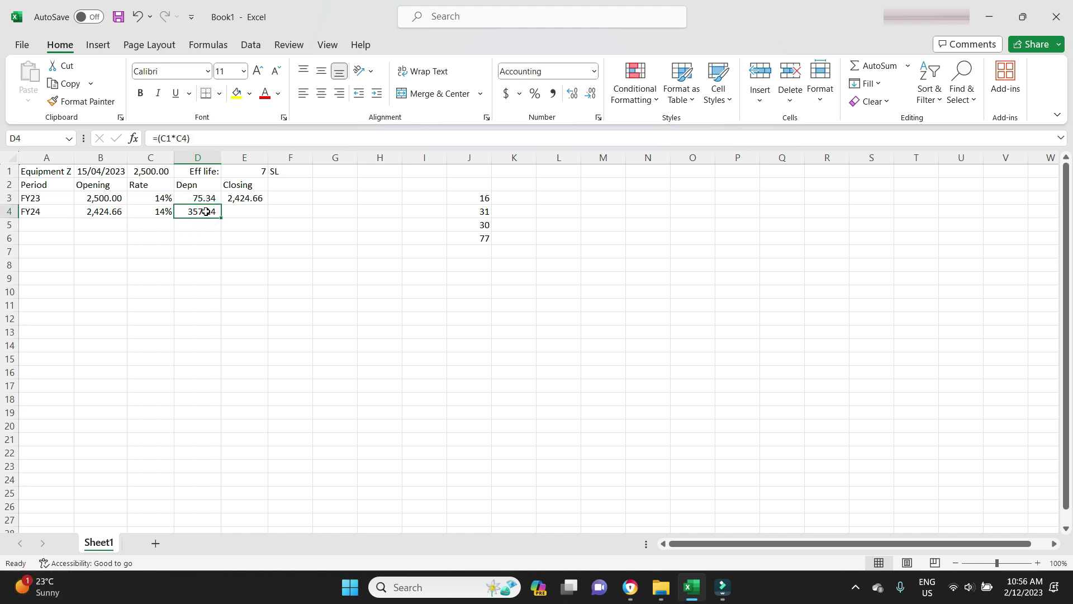
key("Delete")
Make the cost reference in the FY23 depreciation formula absolute, so D3 reads =($C$1*C3)*(77/365).
left_click(204, 197)
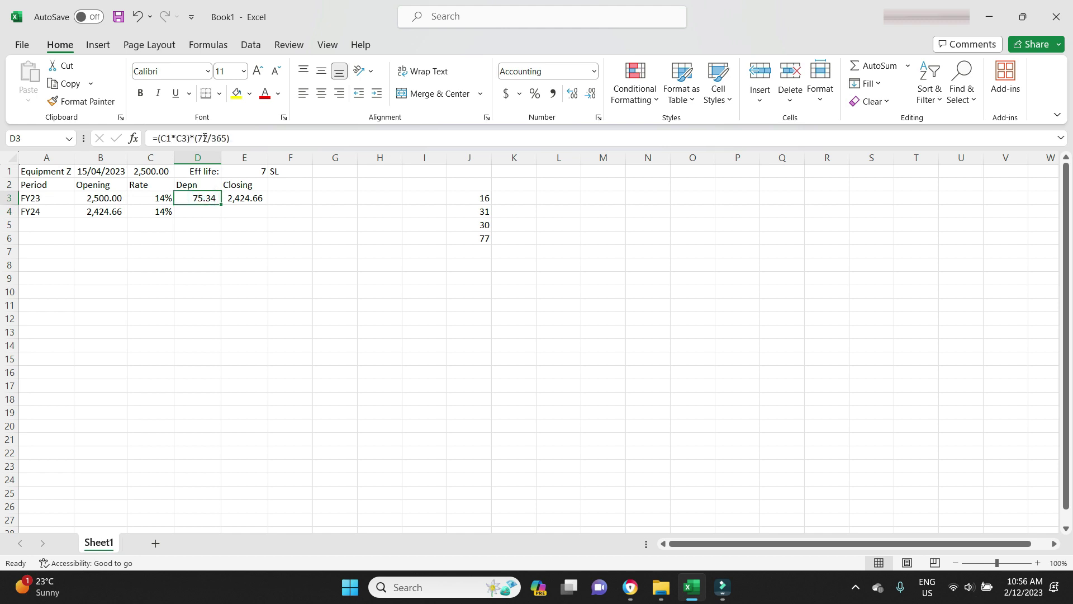
double_click(199, 200)
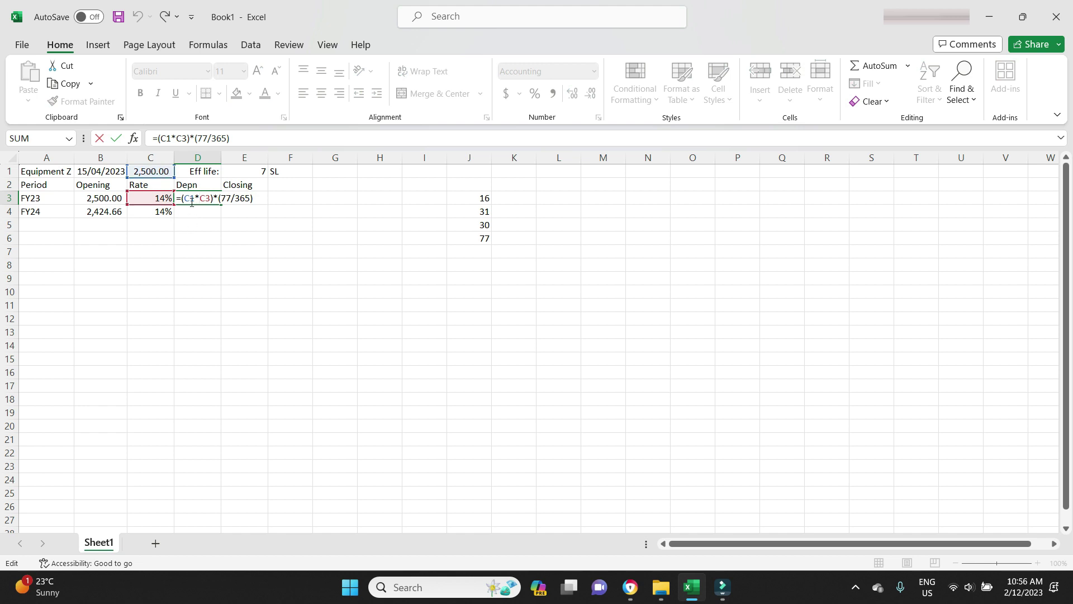
left_click(162, 138)
key("F4")
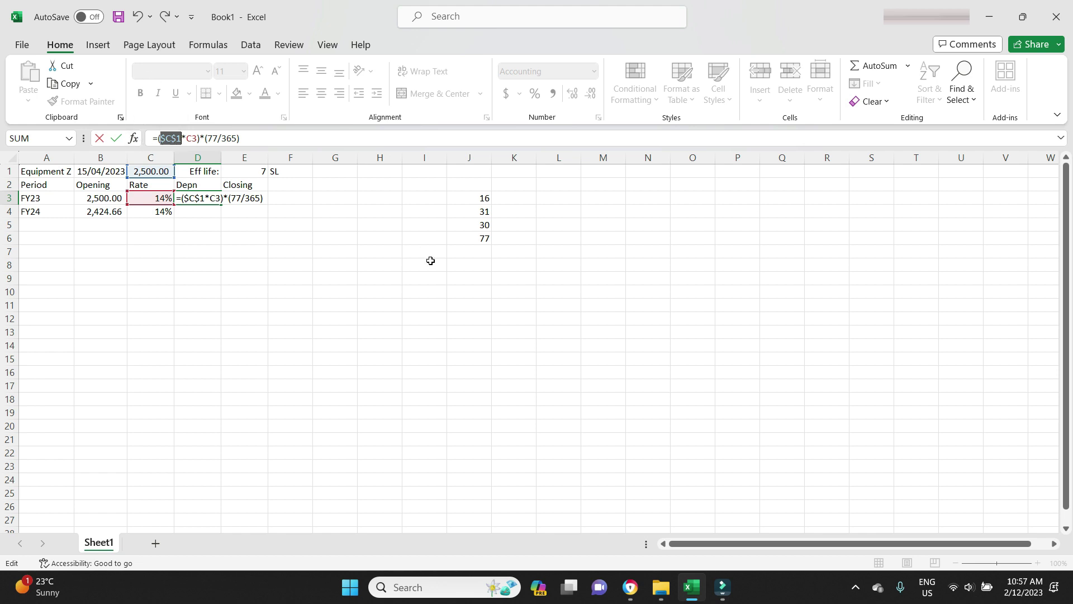
key("Return")
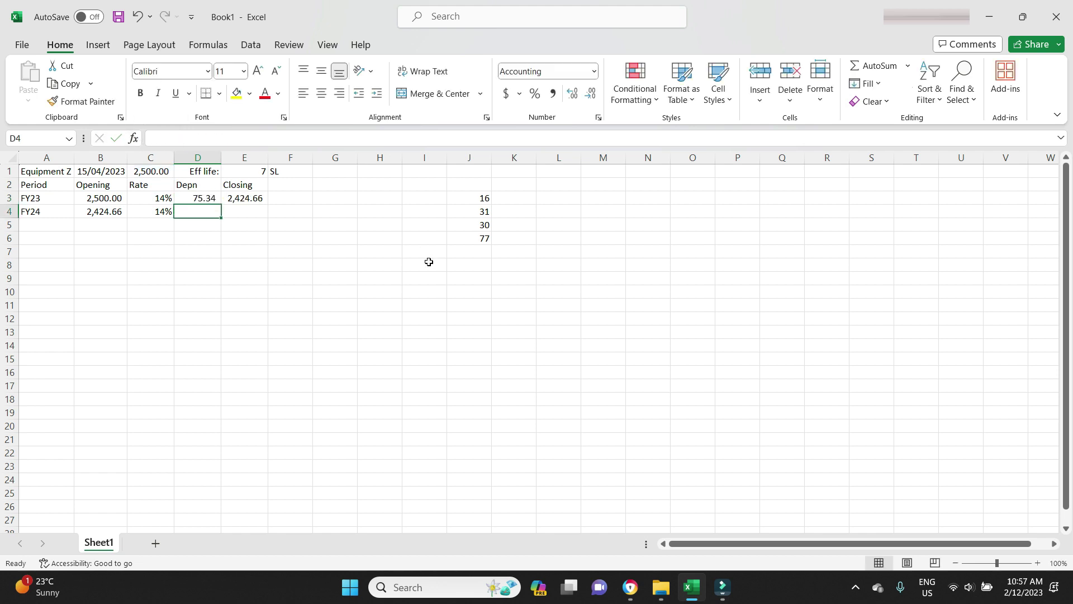
Copy the D3 depreciation formula down to D4 and remove the 77/365 proration, leaving =($C$1*C4).
left_click(199, 199)
left_click_drag(224, 206, 223, 213)
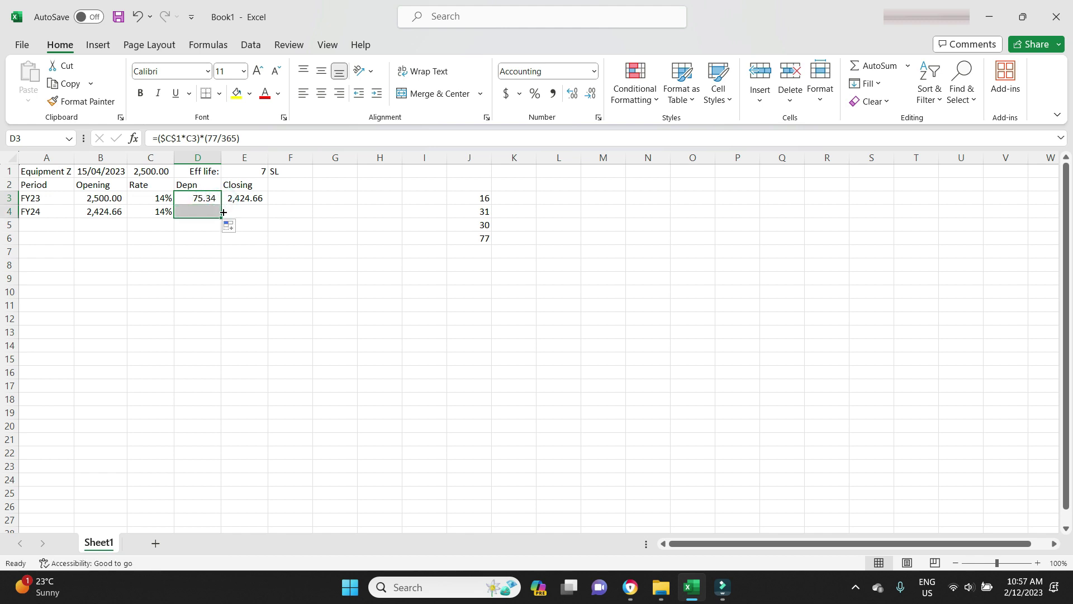
left_click(197, 212)
left_click(263, 138)
key("BackSpace")
key("BackSpace")
key("BackSpace")
key("BackSpace")
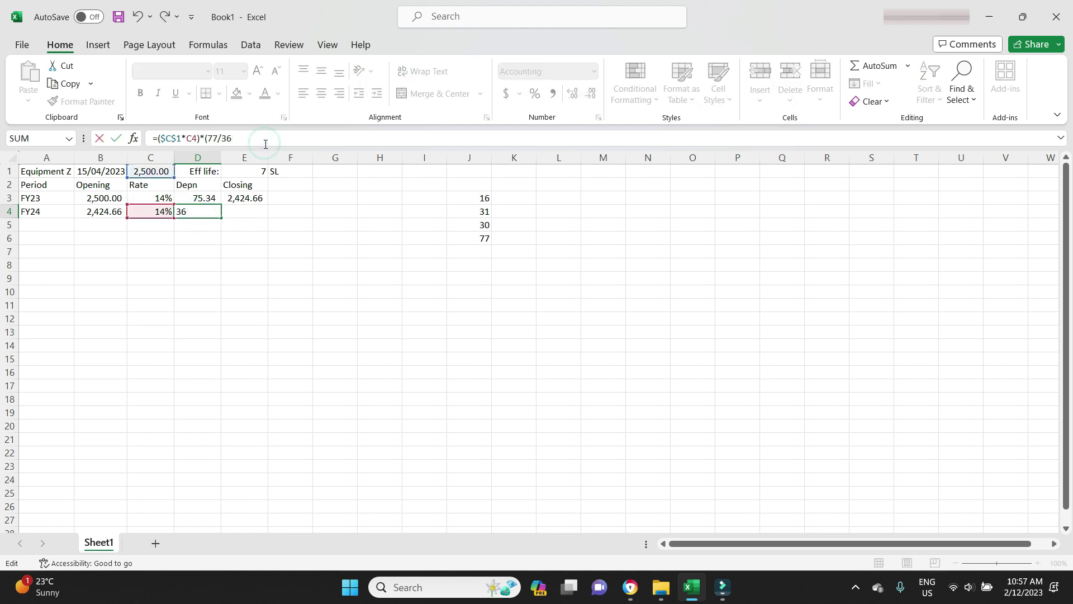
key("BackSpace")
key("BackSpace")
key("BackSpace")
key("BackSpace")
key("BackSpace")
key("Return")
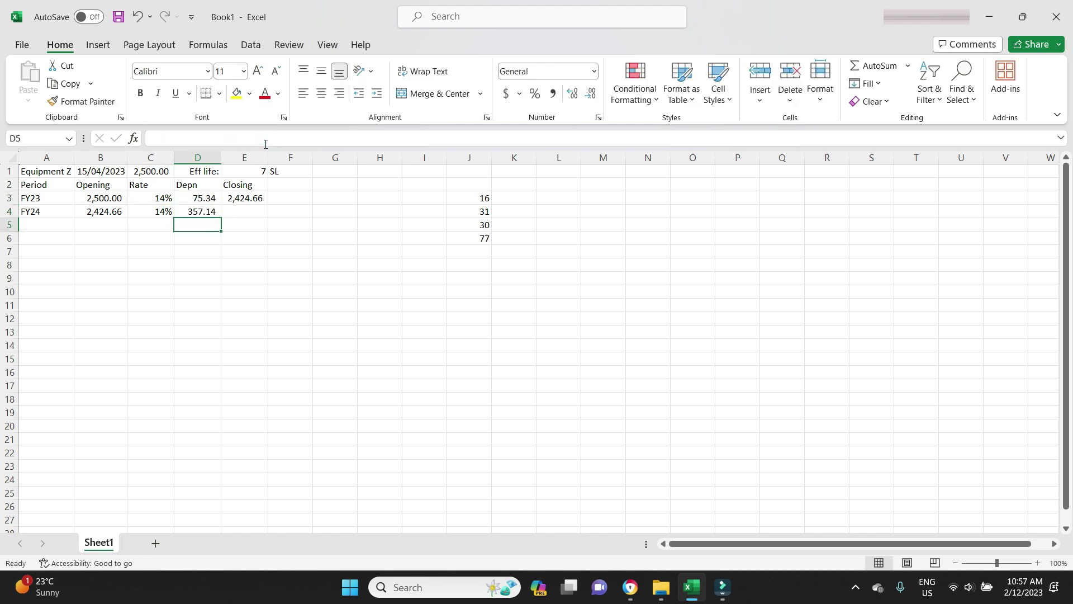
double_click(199, 213)
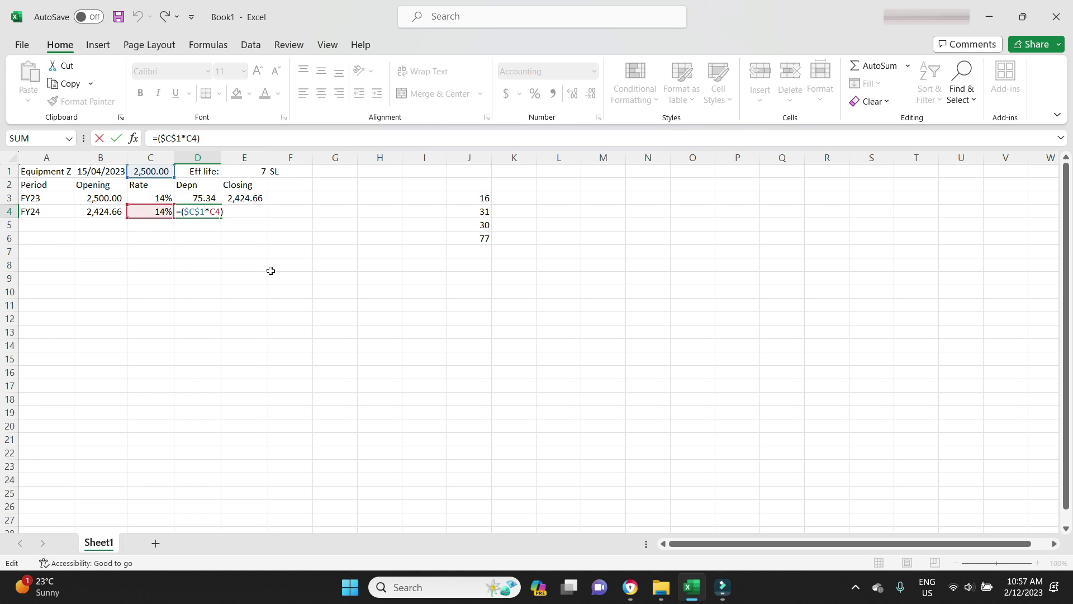
key("ctrl+Return")
Copy the closing balance formula from E3 down to E4 and check its references.
left_click(242, 200)
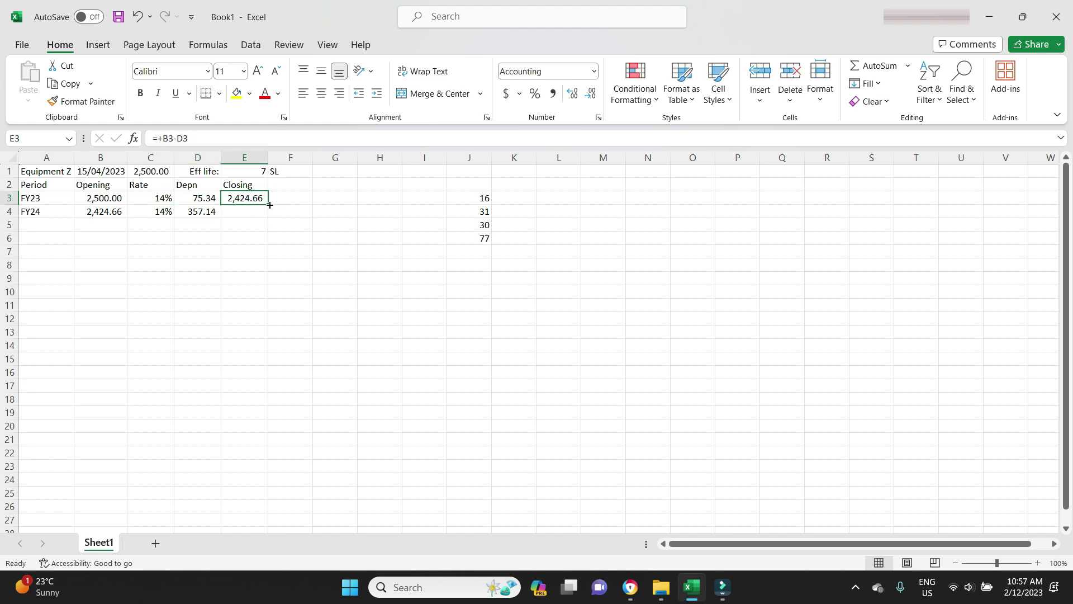
left_click_drag(269, 204, 270, 219)
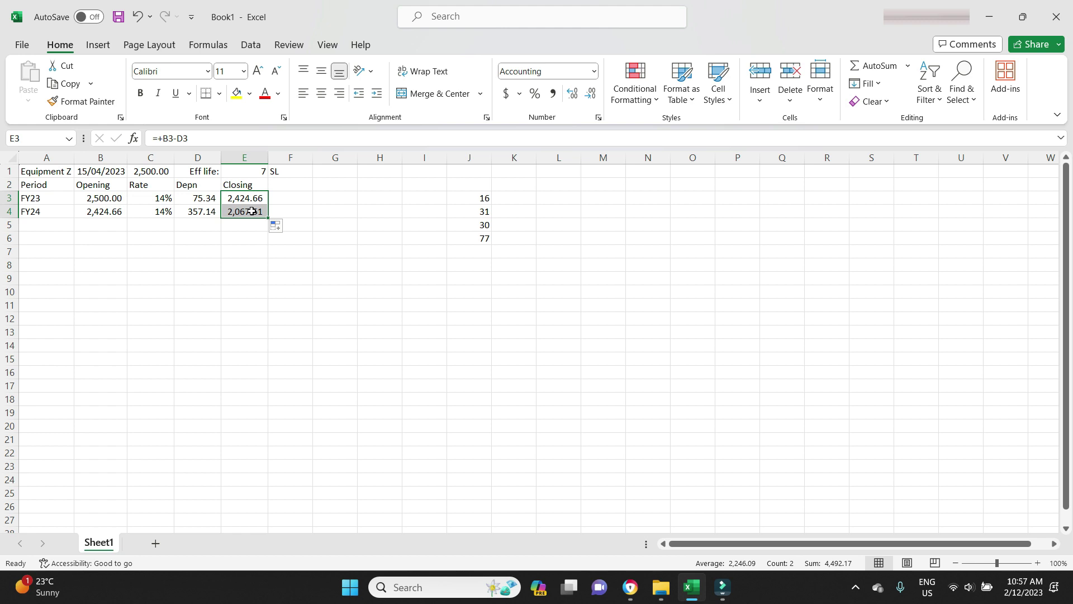
double_click(251, 210)
key("Escape")
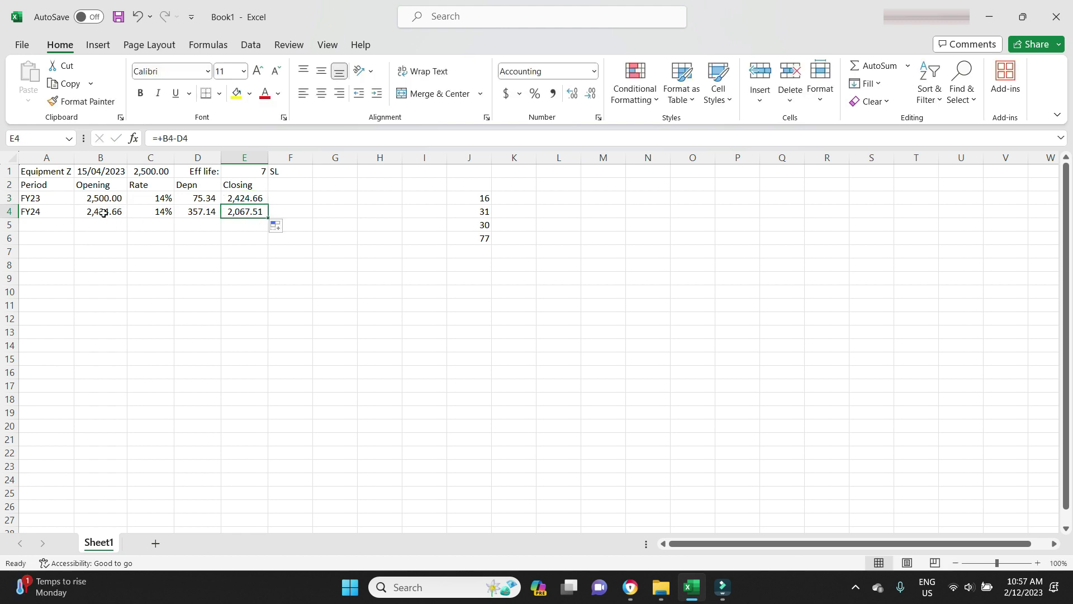
Add the period FY25 in A5, below FY24.
left_click(245, 262)
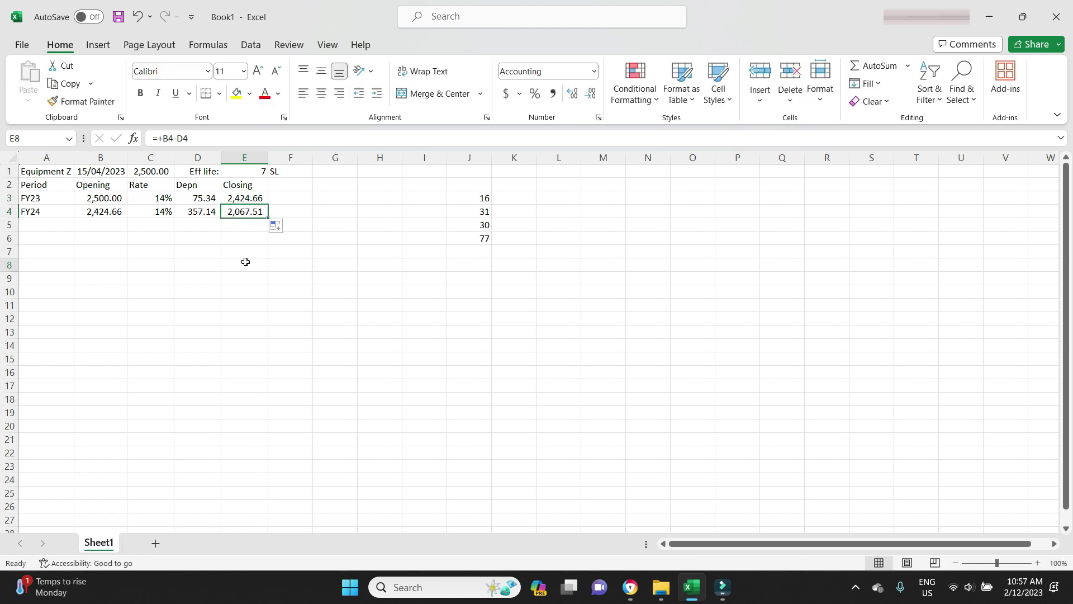
key("Up")
key("Up")
key("Up")
key("Home")
type("FY25")
key("Tab")
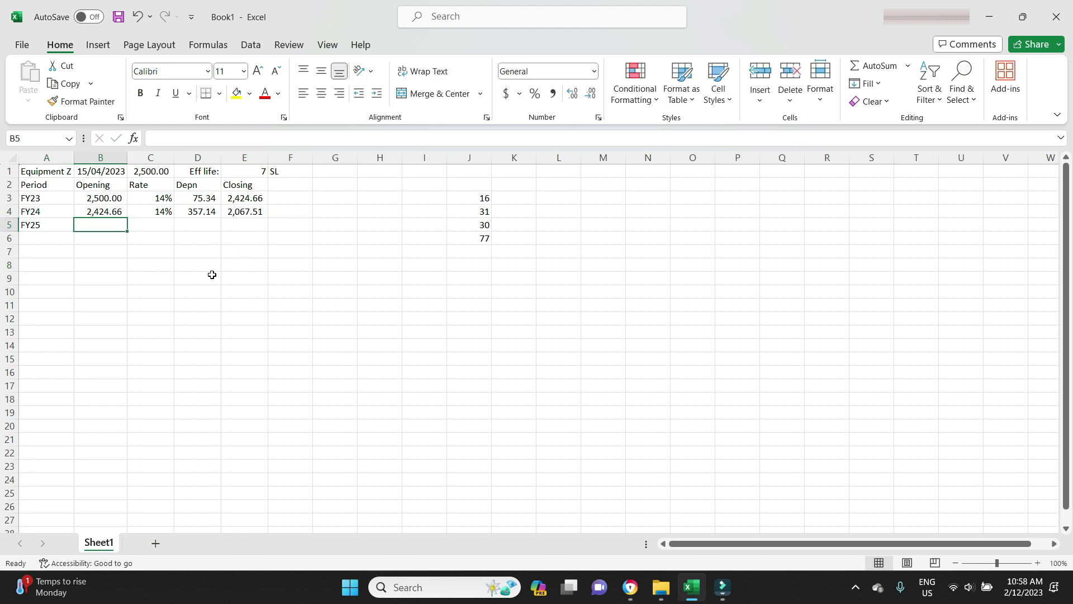
Copy the FY24 opening, rate, depreciation and closing formulas in B4:E4 down to row 5.
left_click(94, 213)
left_click_drag(94, 213, 271, 227)
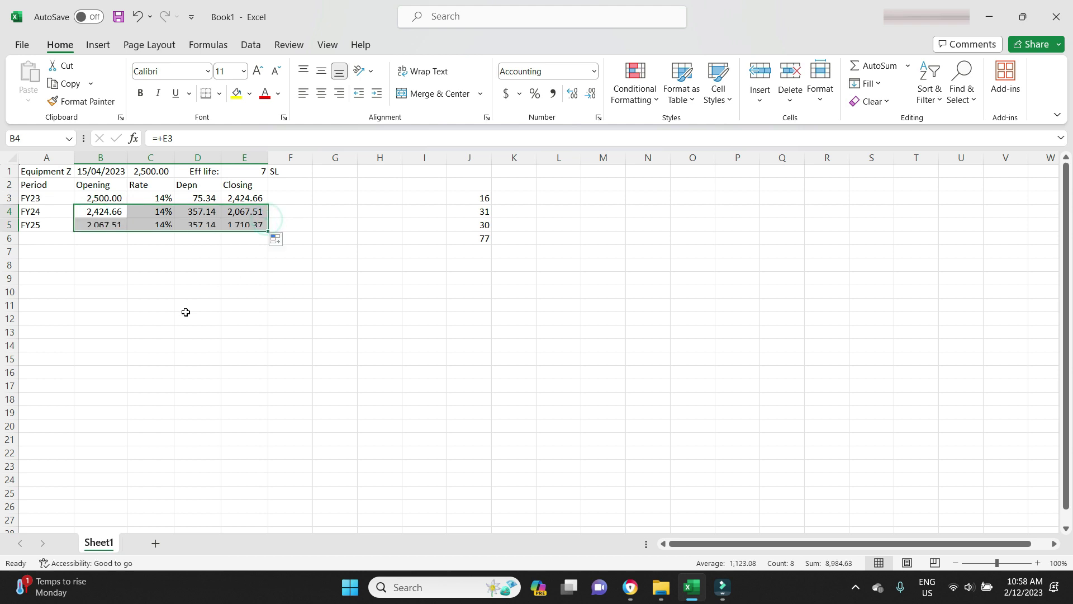
left_click(116, 287)
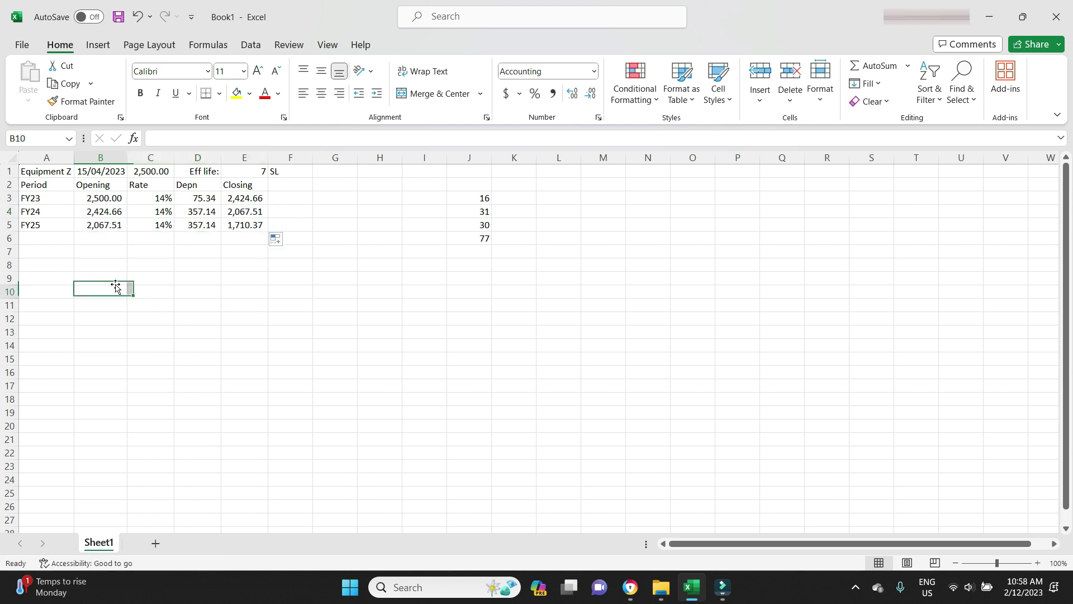
Check the cell references in the FY25 opening, rate, depreciation and closing formulas in B5:E5.
left_click(96, 225)
type("=+")
left_click(257, 211)
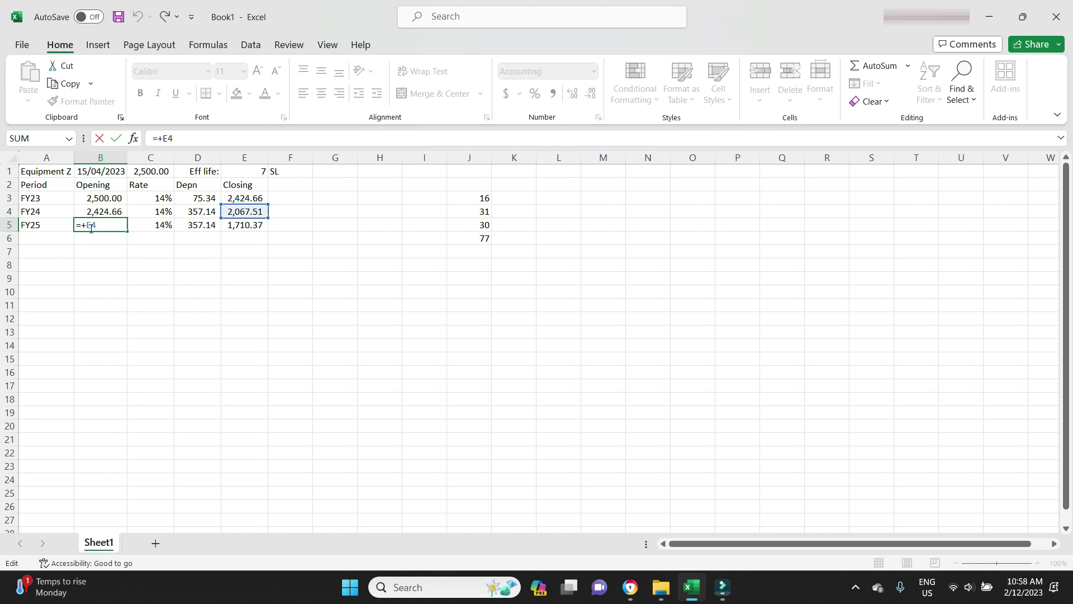
key("ctrl+Return")
left_click(157, 226)
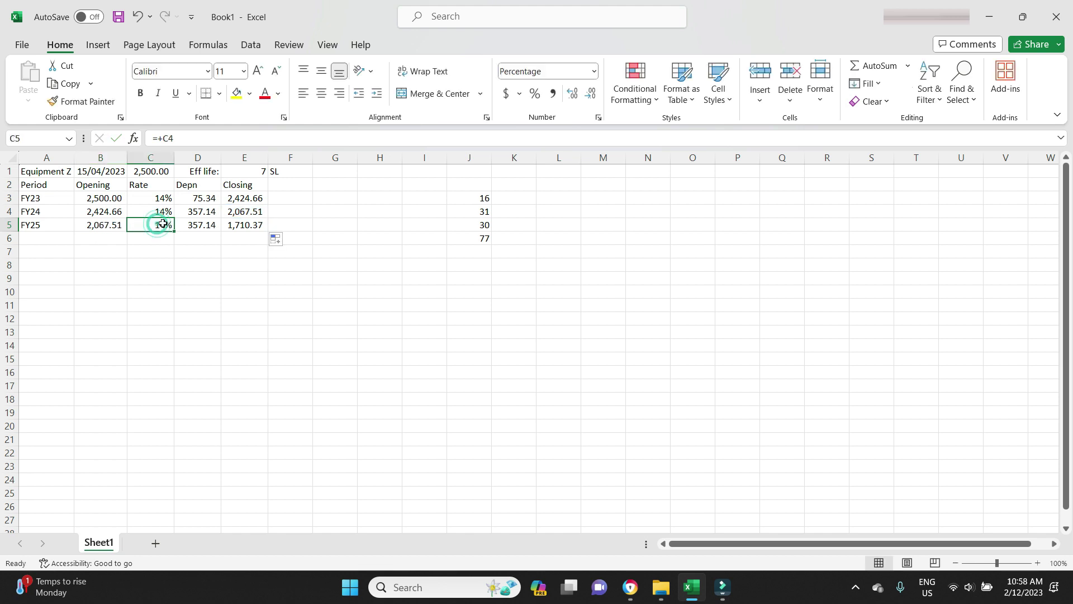
left_click(191, 224)
double_click(192, 225)
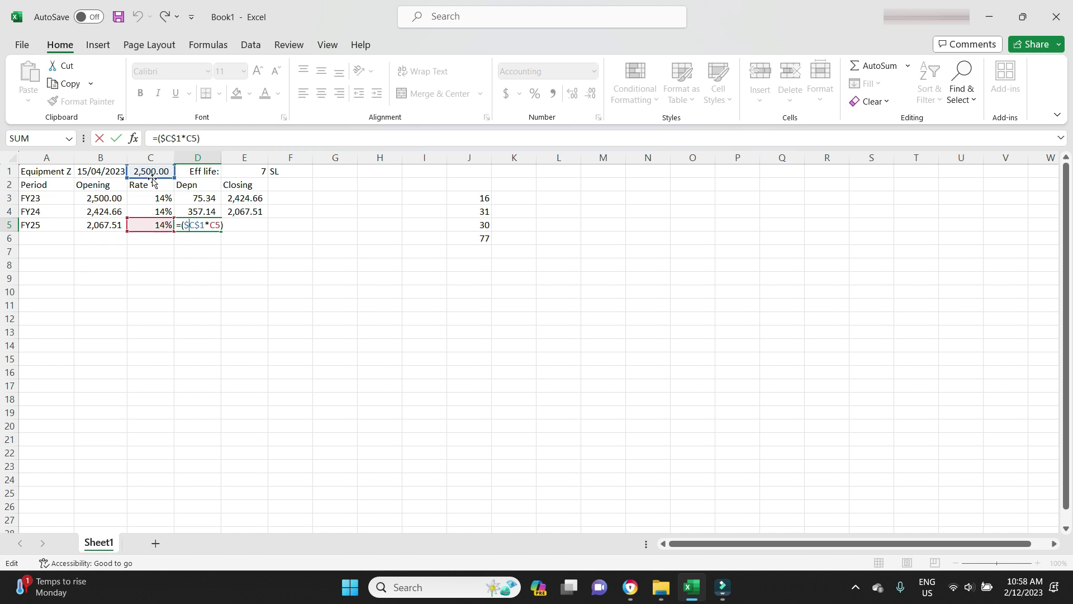
key("ctrl+Return")
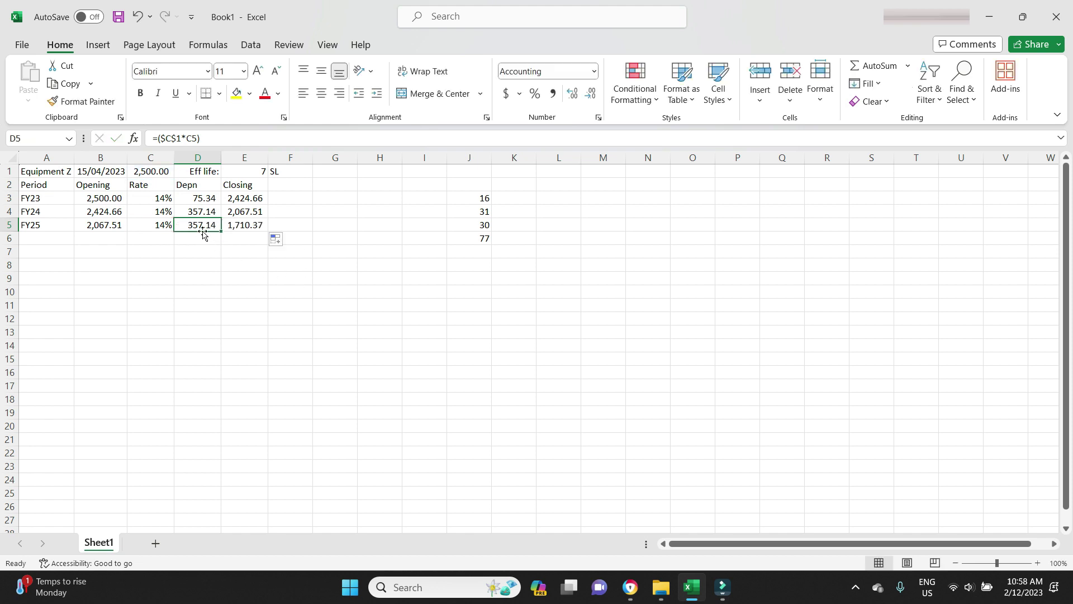
double_click(251, 225)
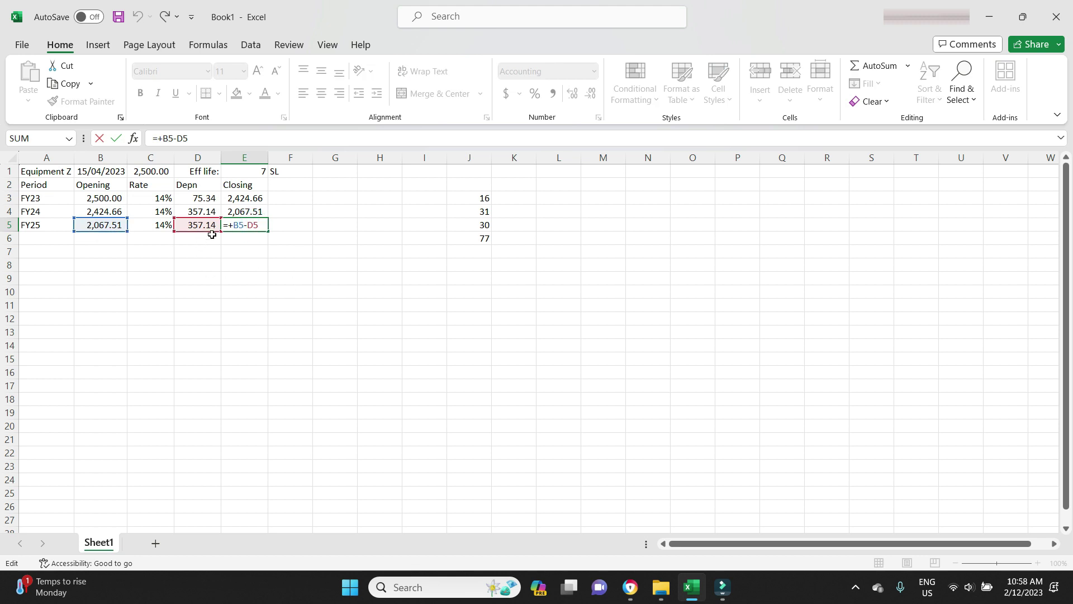
key("ctrl+Return")
left_click(324, 295)
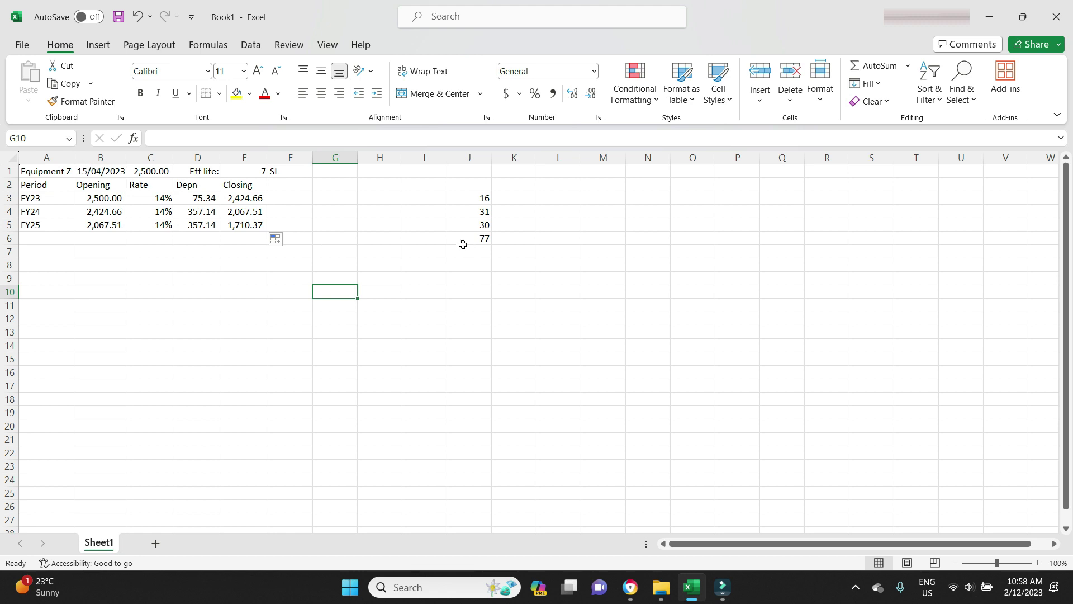
left_click(33, 199)
left_click_drag(33, 199, 39, 308)
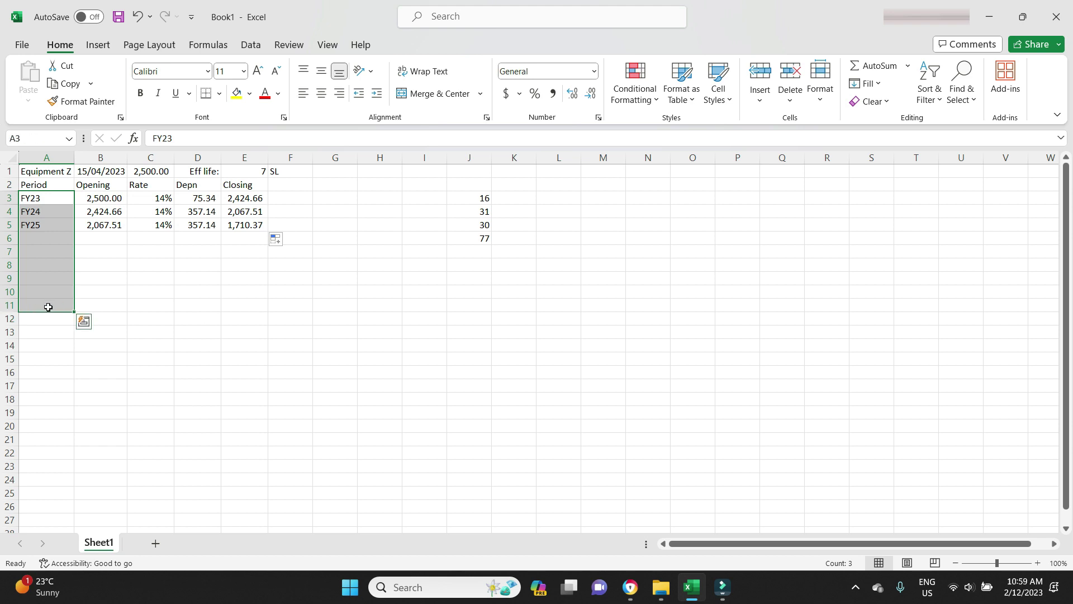
left_click(380, 321)
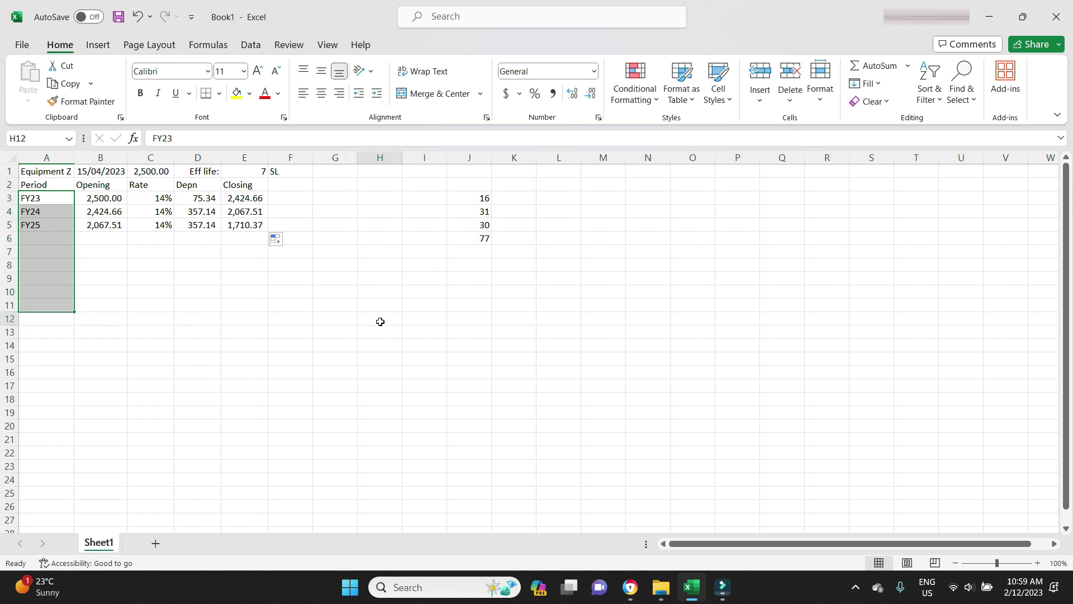